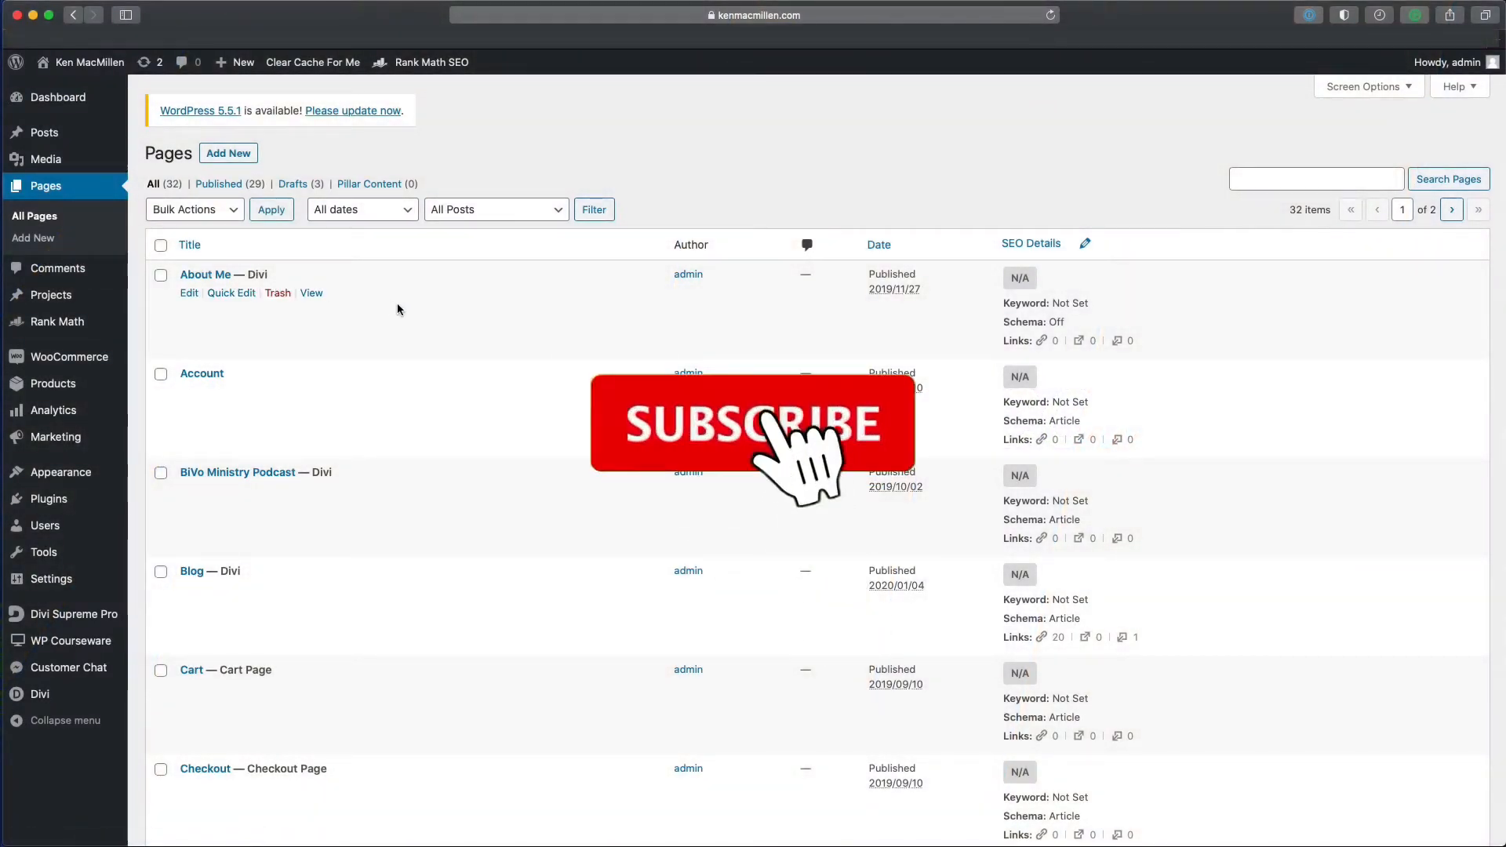
- Go to the second page of All Pages and open 'Test Page' for editing
scroll(398, 309, "down", 1)
scroll(397, 309, "down", 20)
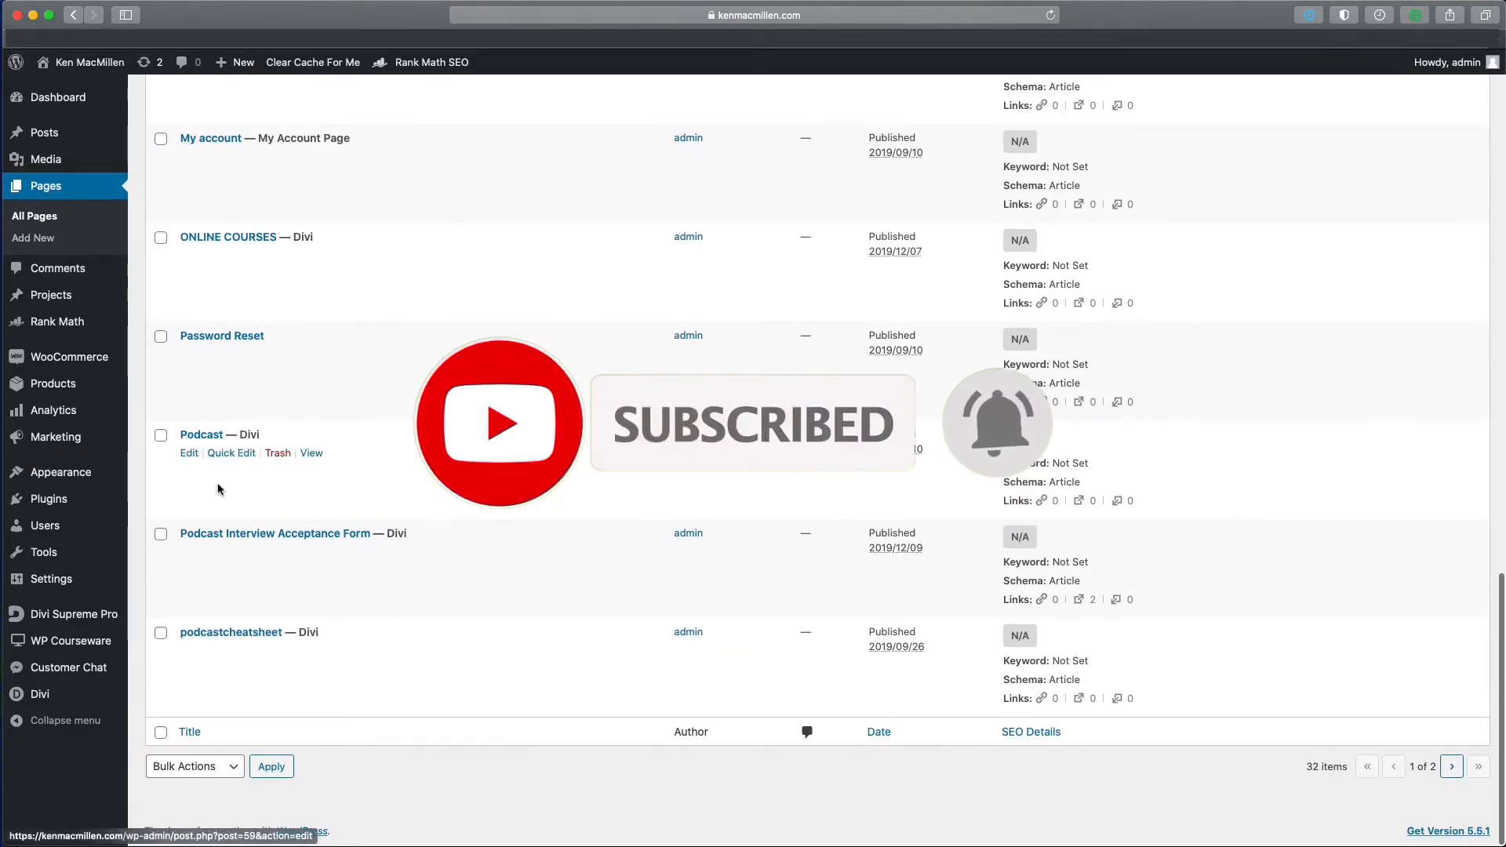
left_click(1451, 767)
scroll(400, 518, "down", 10)
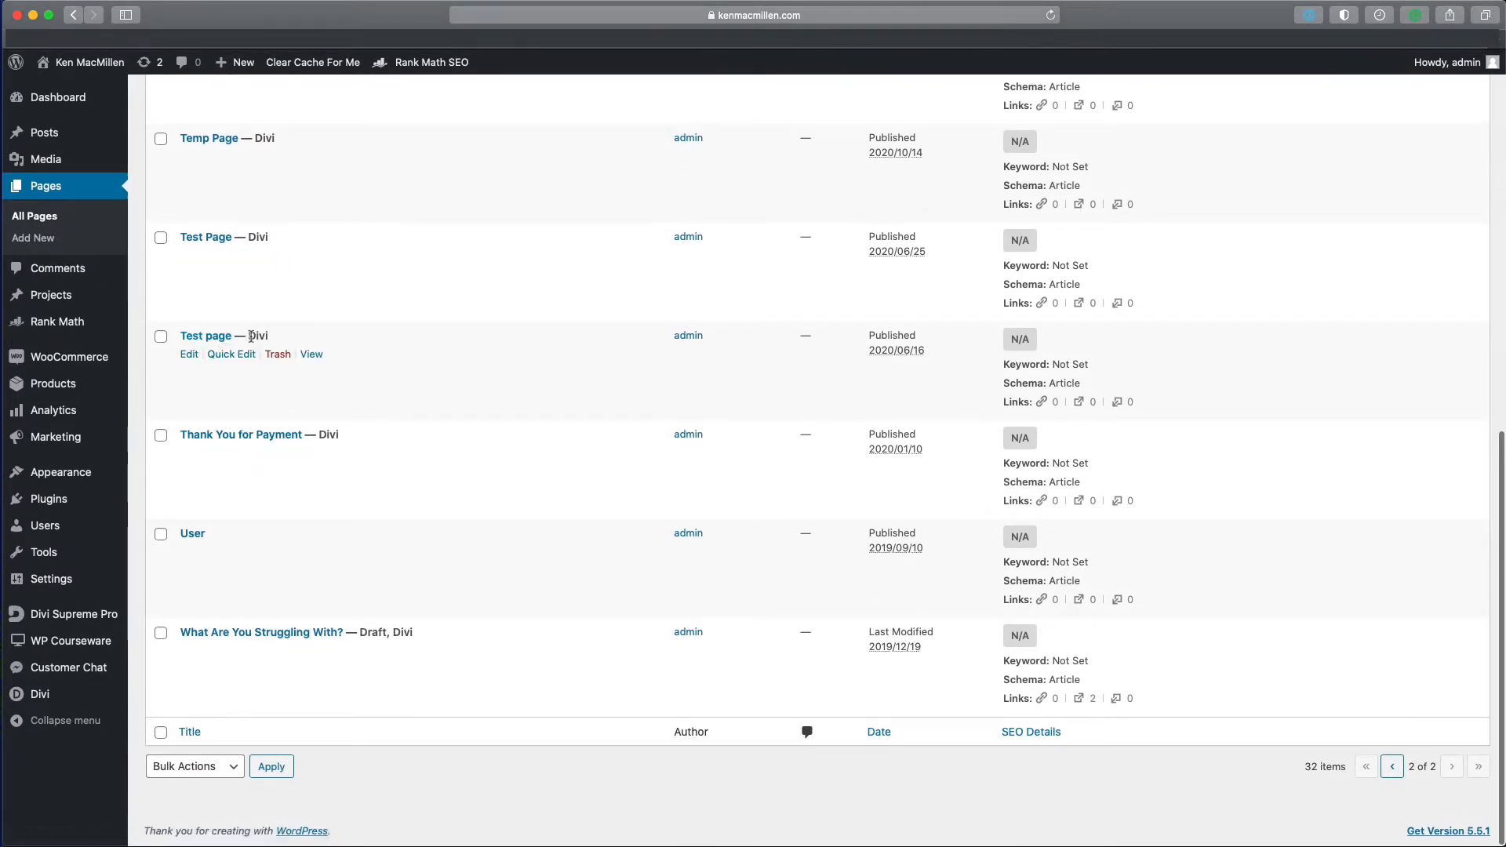
left_click(215, 339)
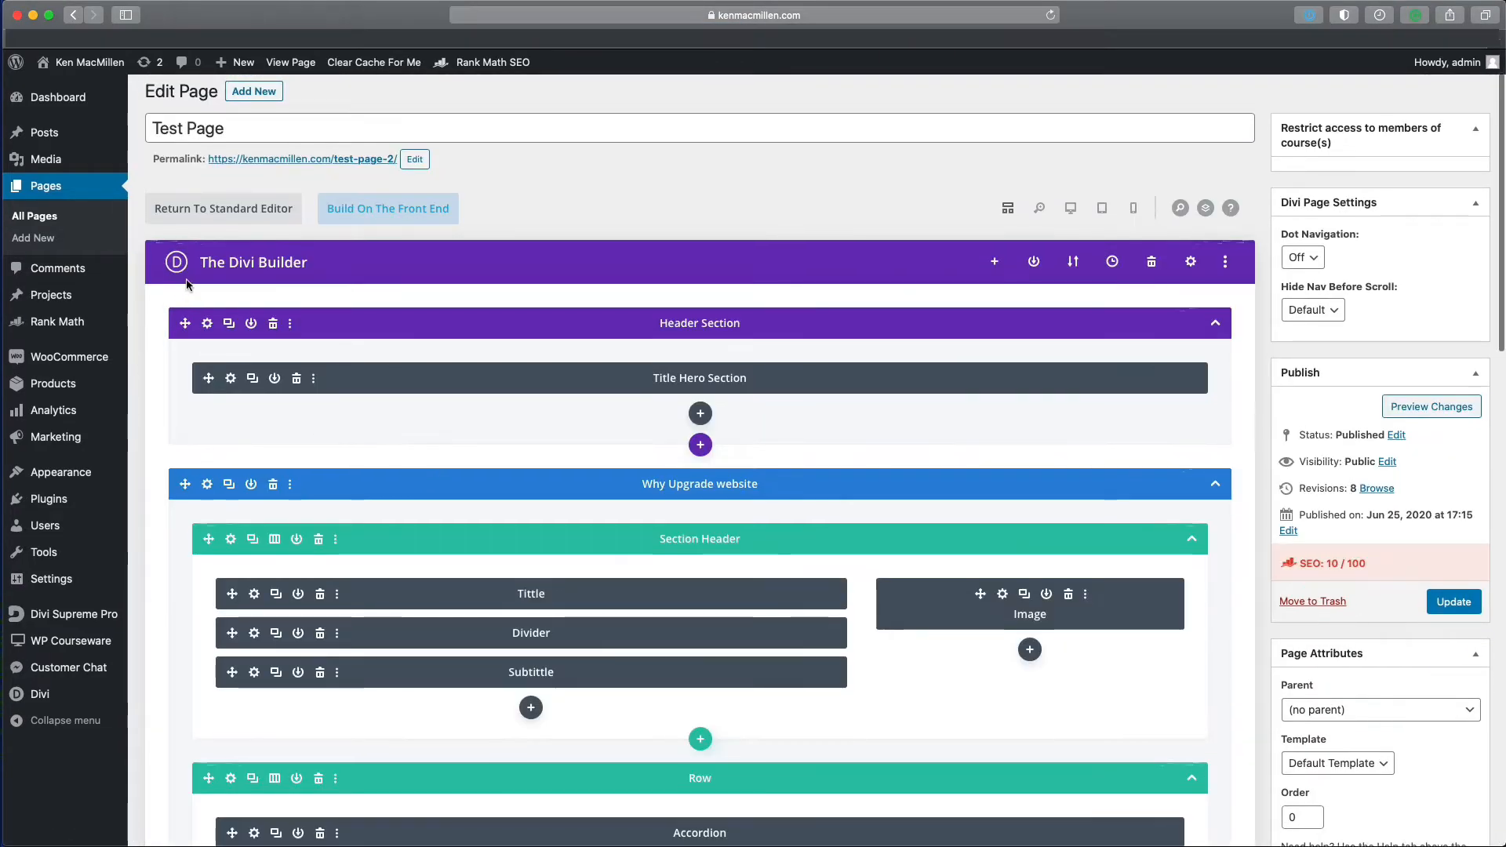
- Preview Test Page in a new tab and scroll to its text-and-microphone-image section
scroll(1239, 560, "down", 1)
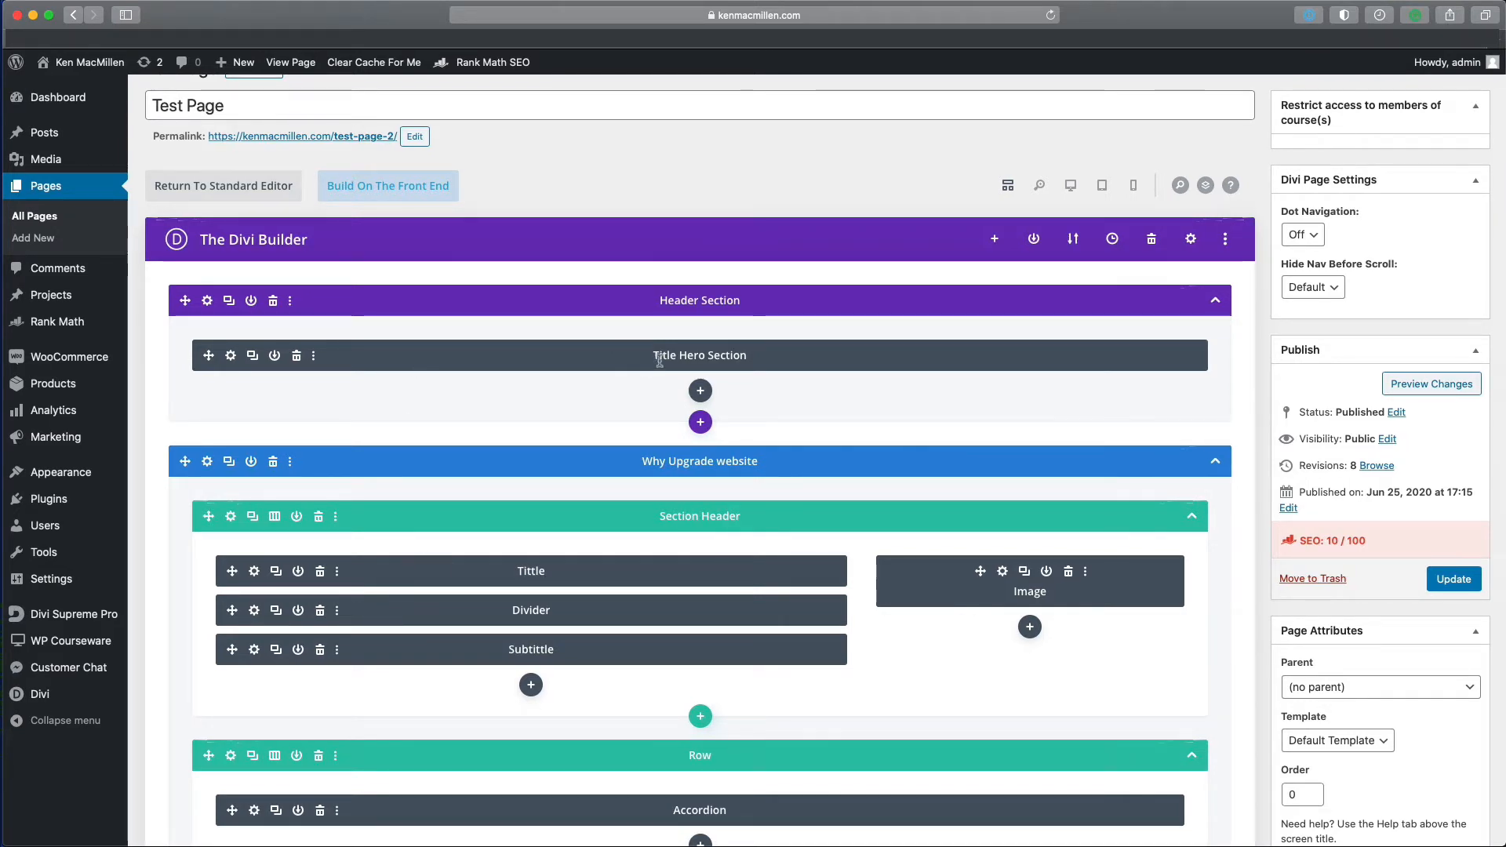
left_click(1395, 389)
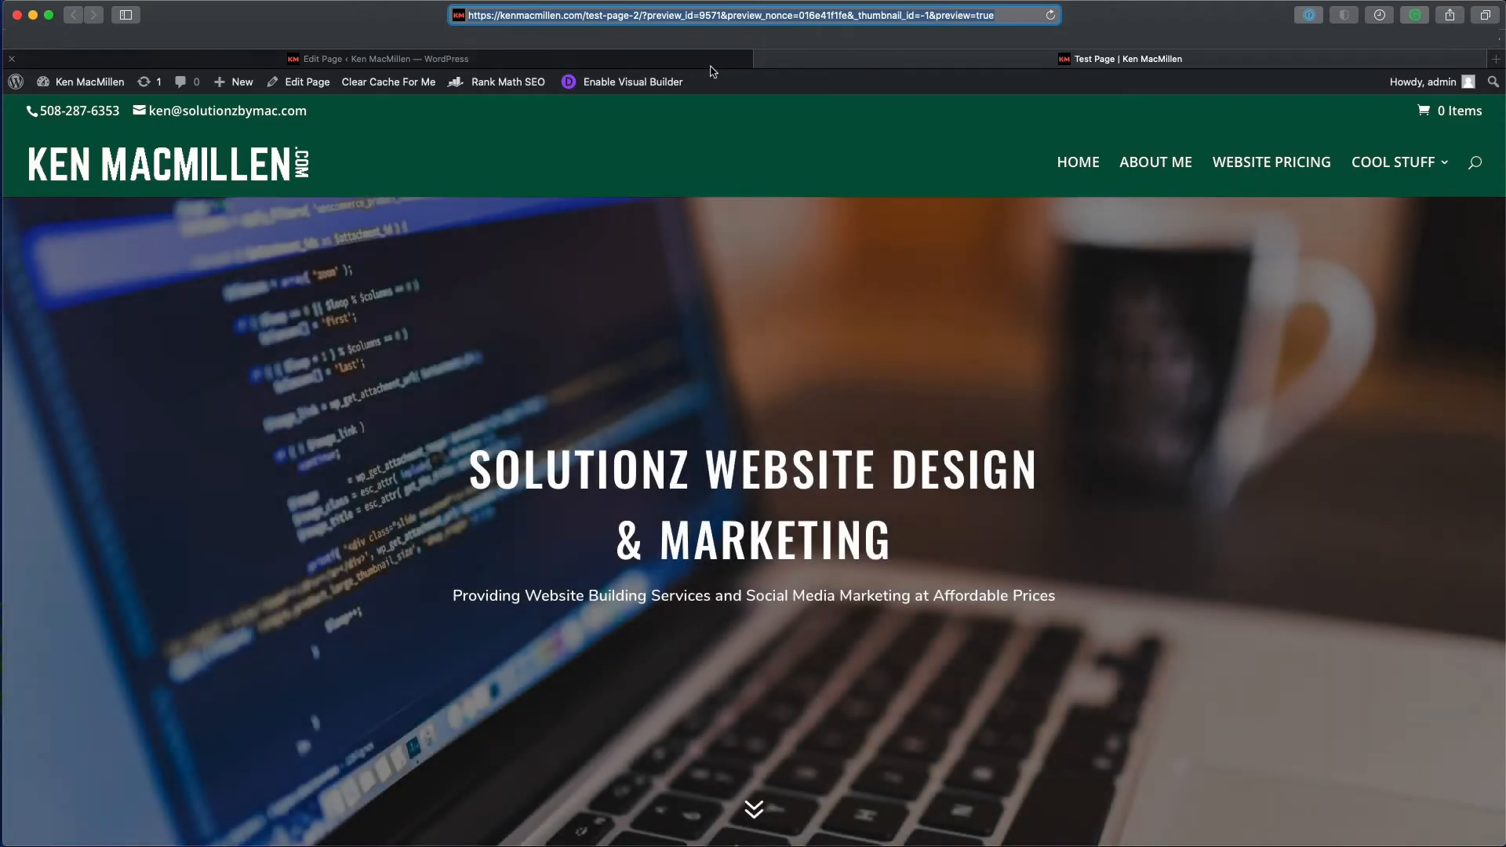
left_click(710, 62)
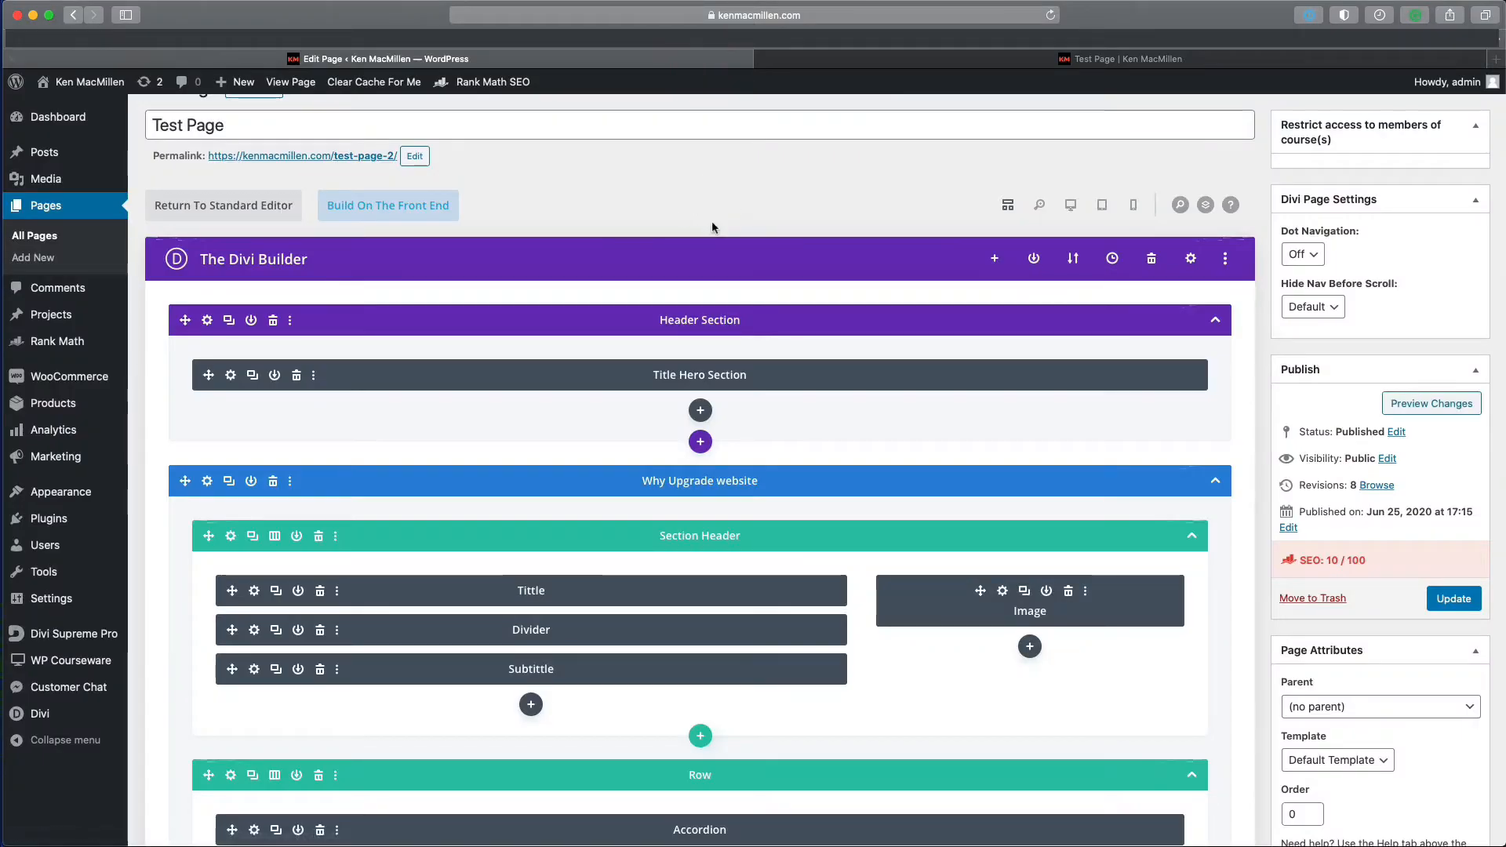
left_click(832, 67)
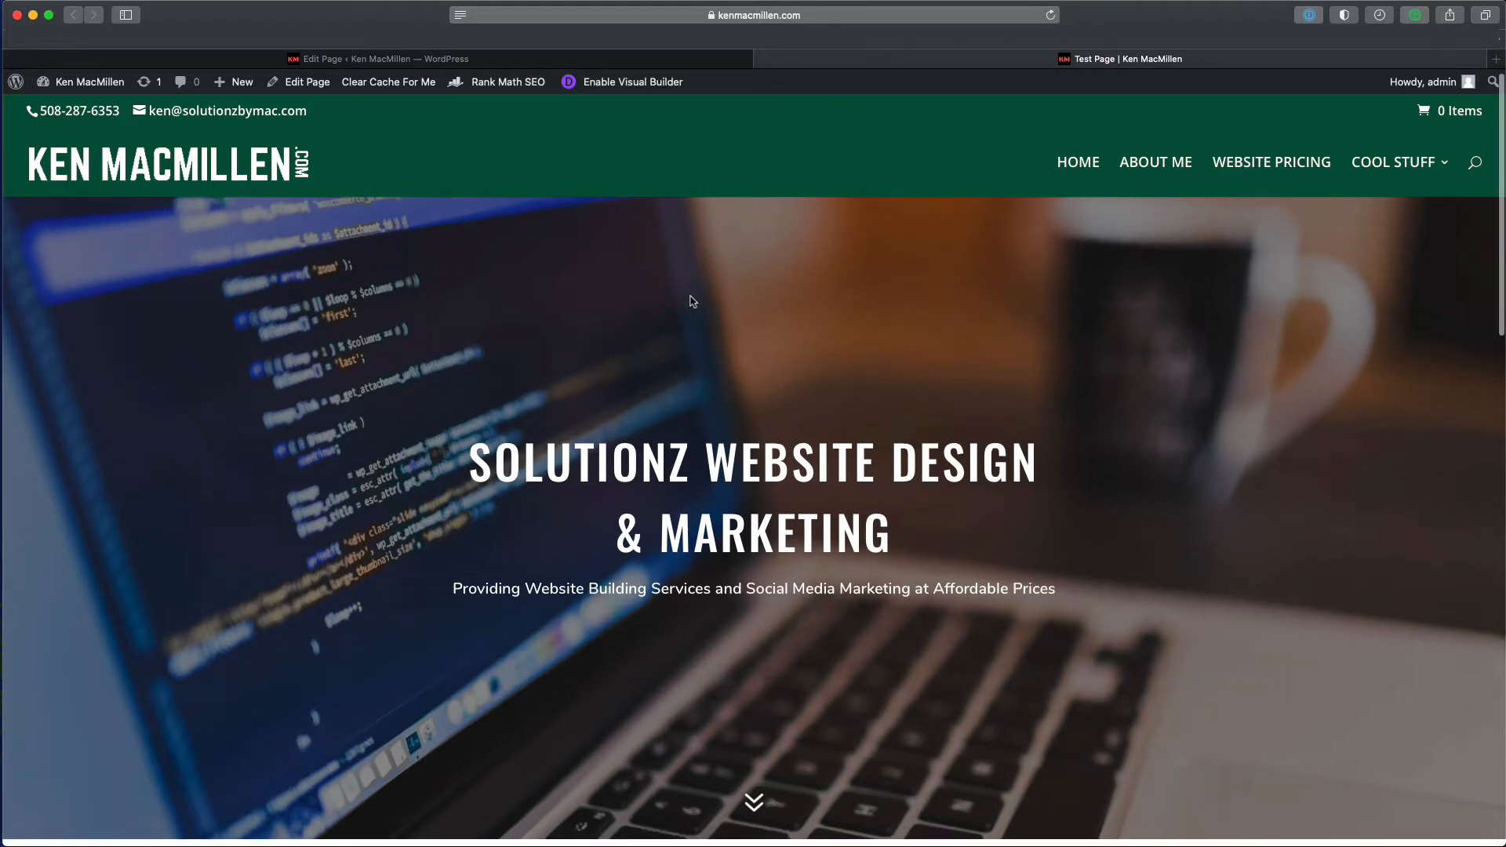
scroll(683, 282, "down", 6)
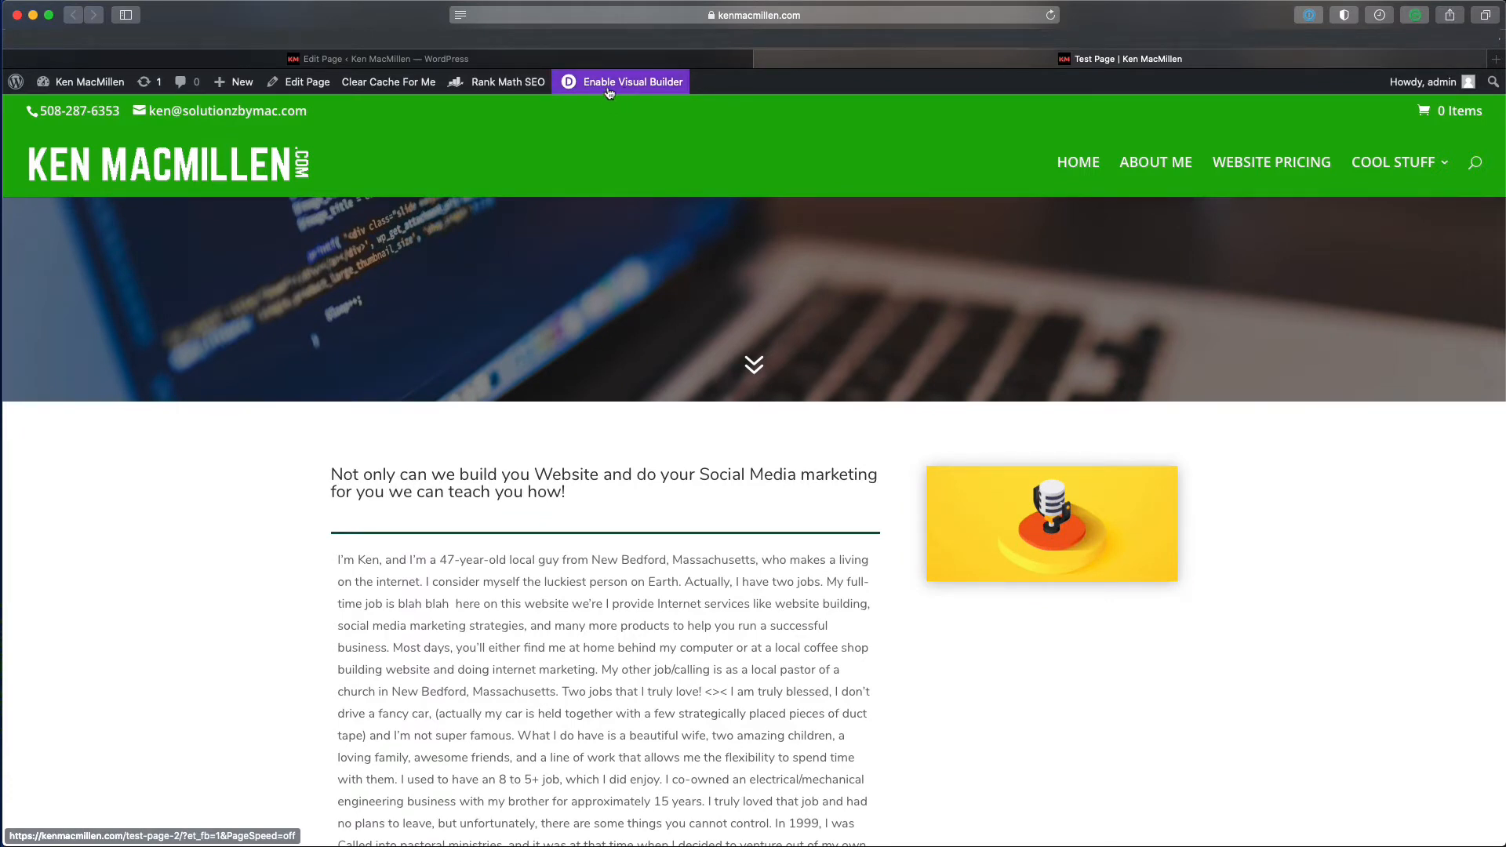
- Enable the Visual Builder on Test Page and bring the text-and-image section into view
left_click(609, 88)
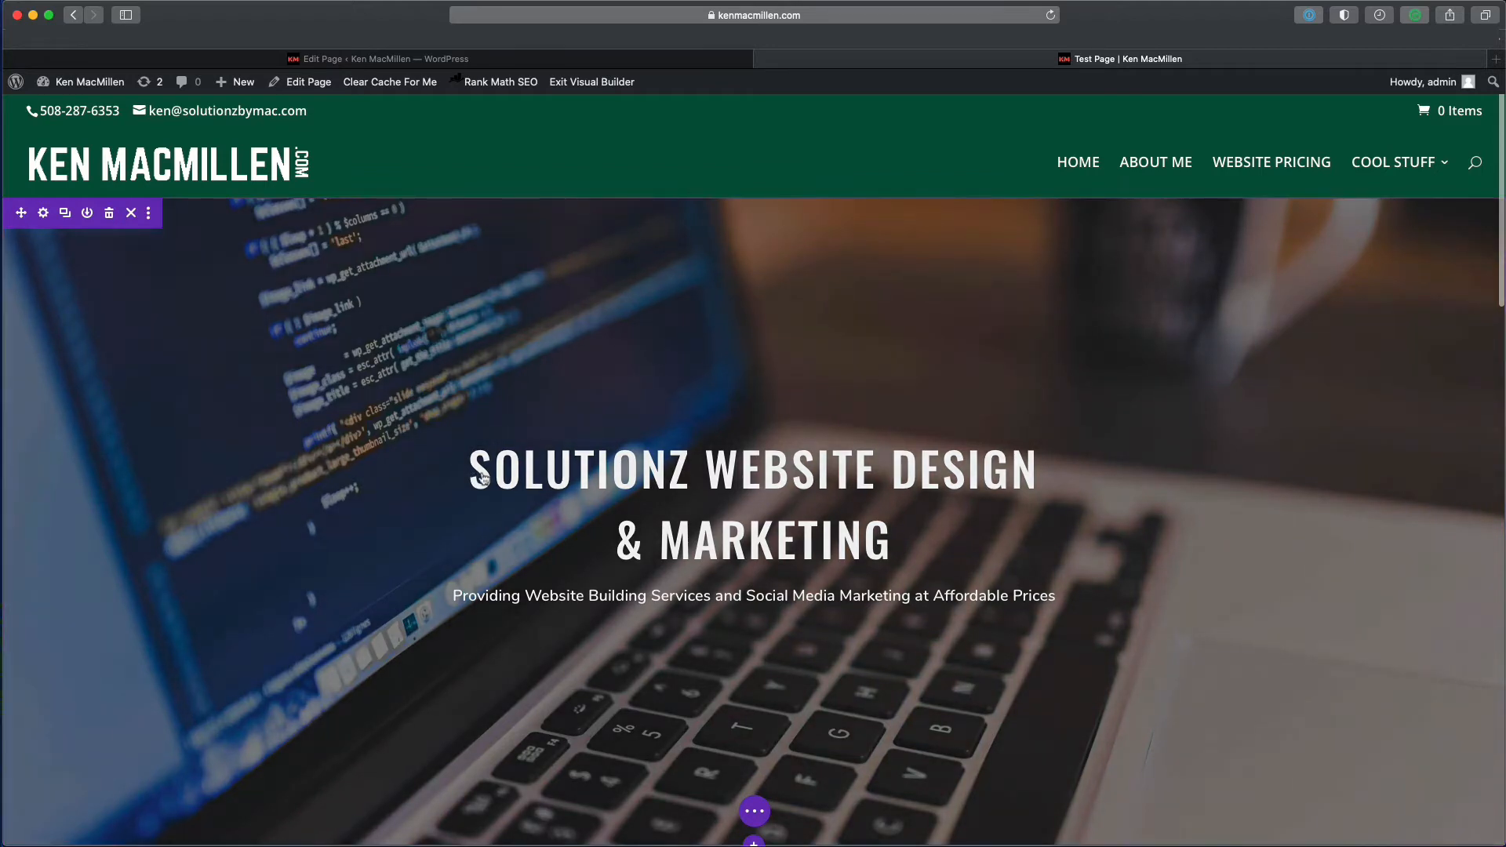
scroll(478, 478, "down", 5)
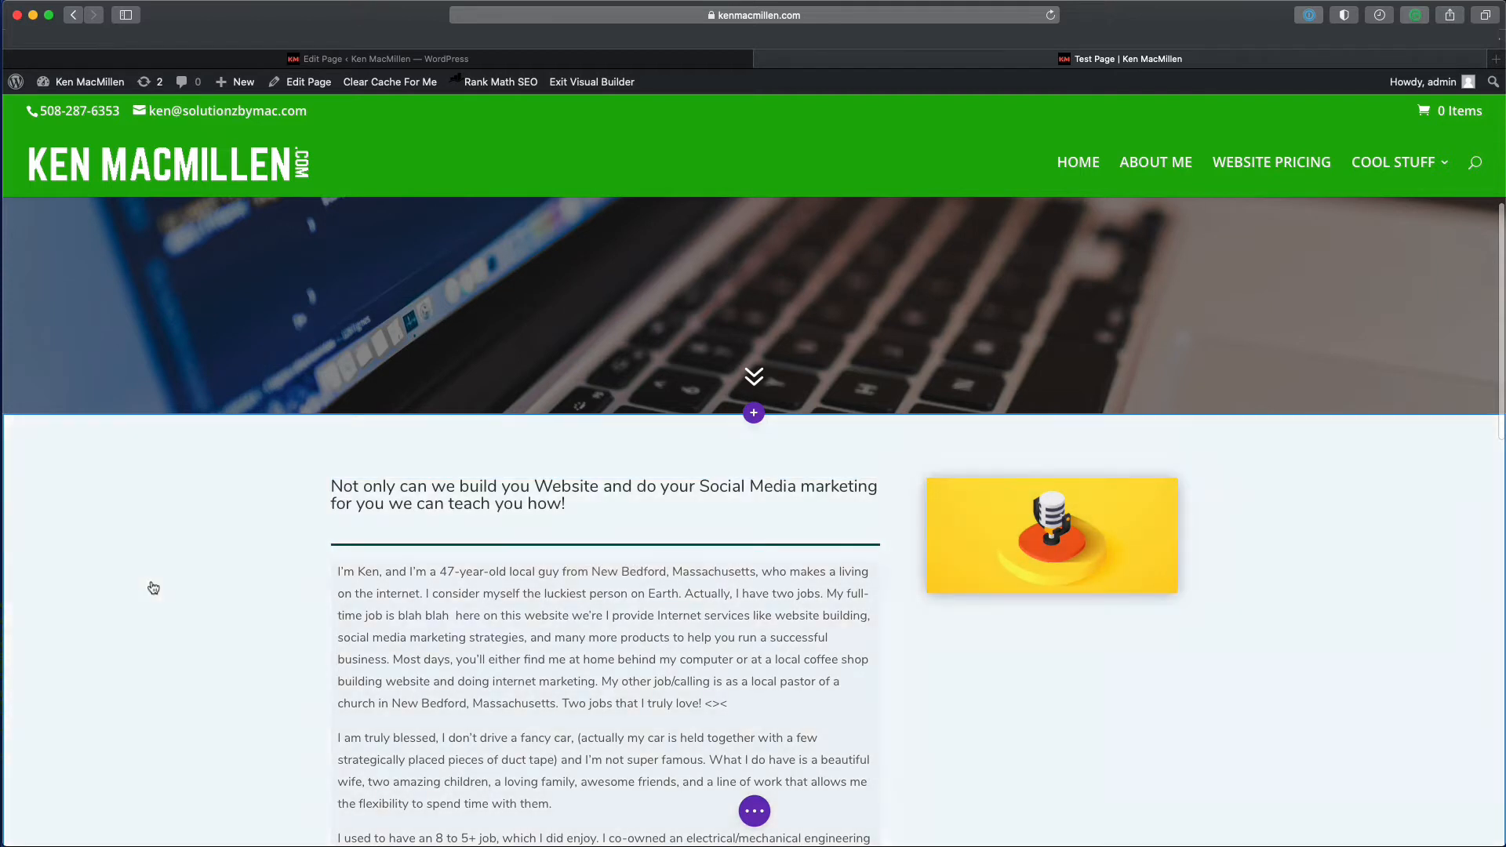
left_click(202, 579)
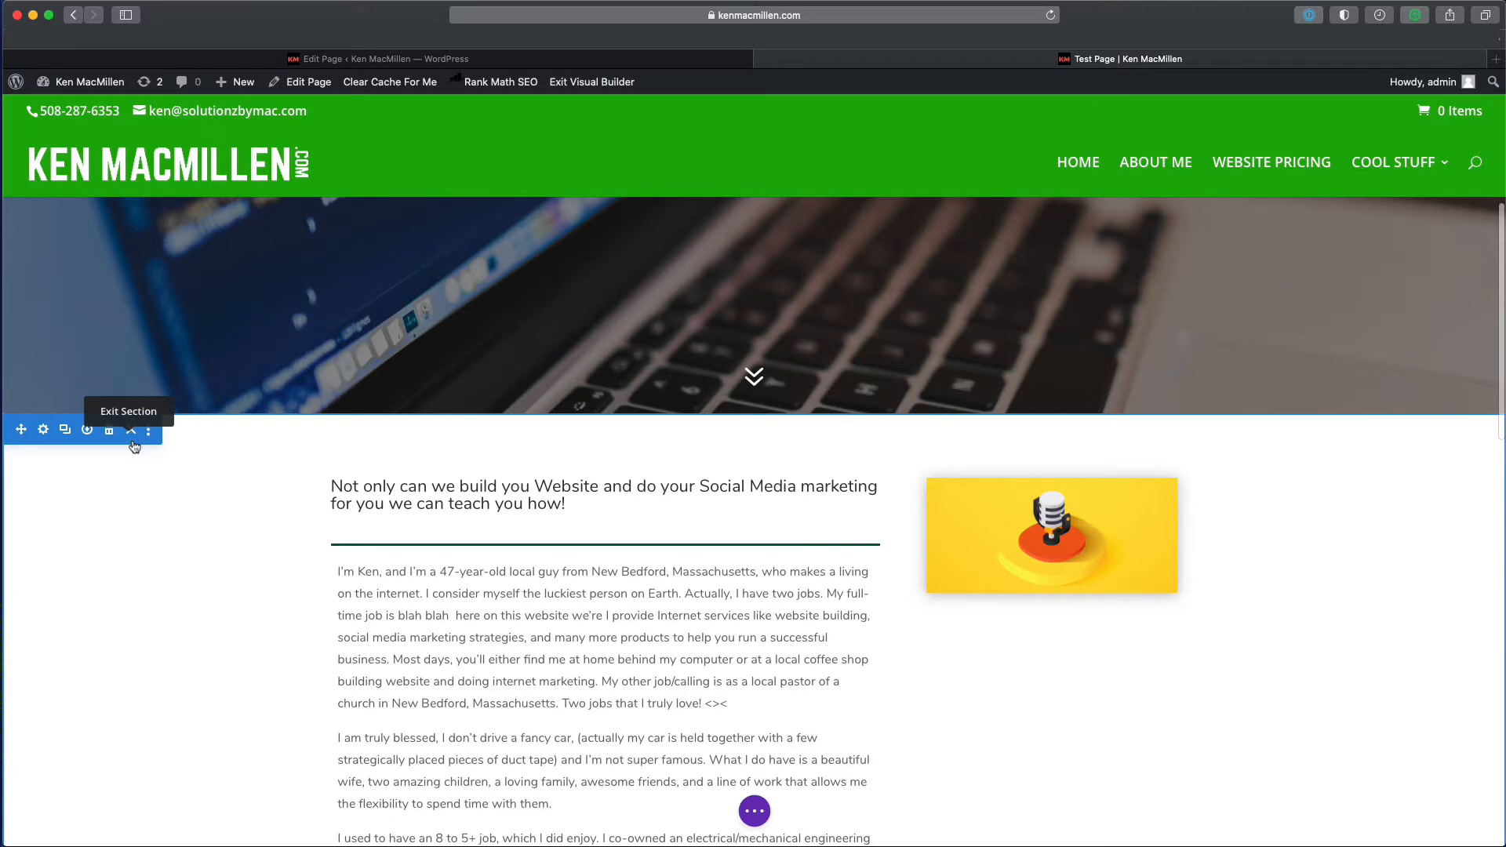
left_click(495, 569)
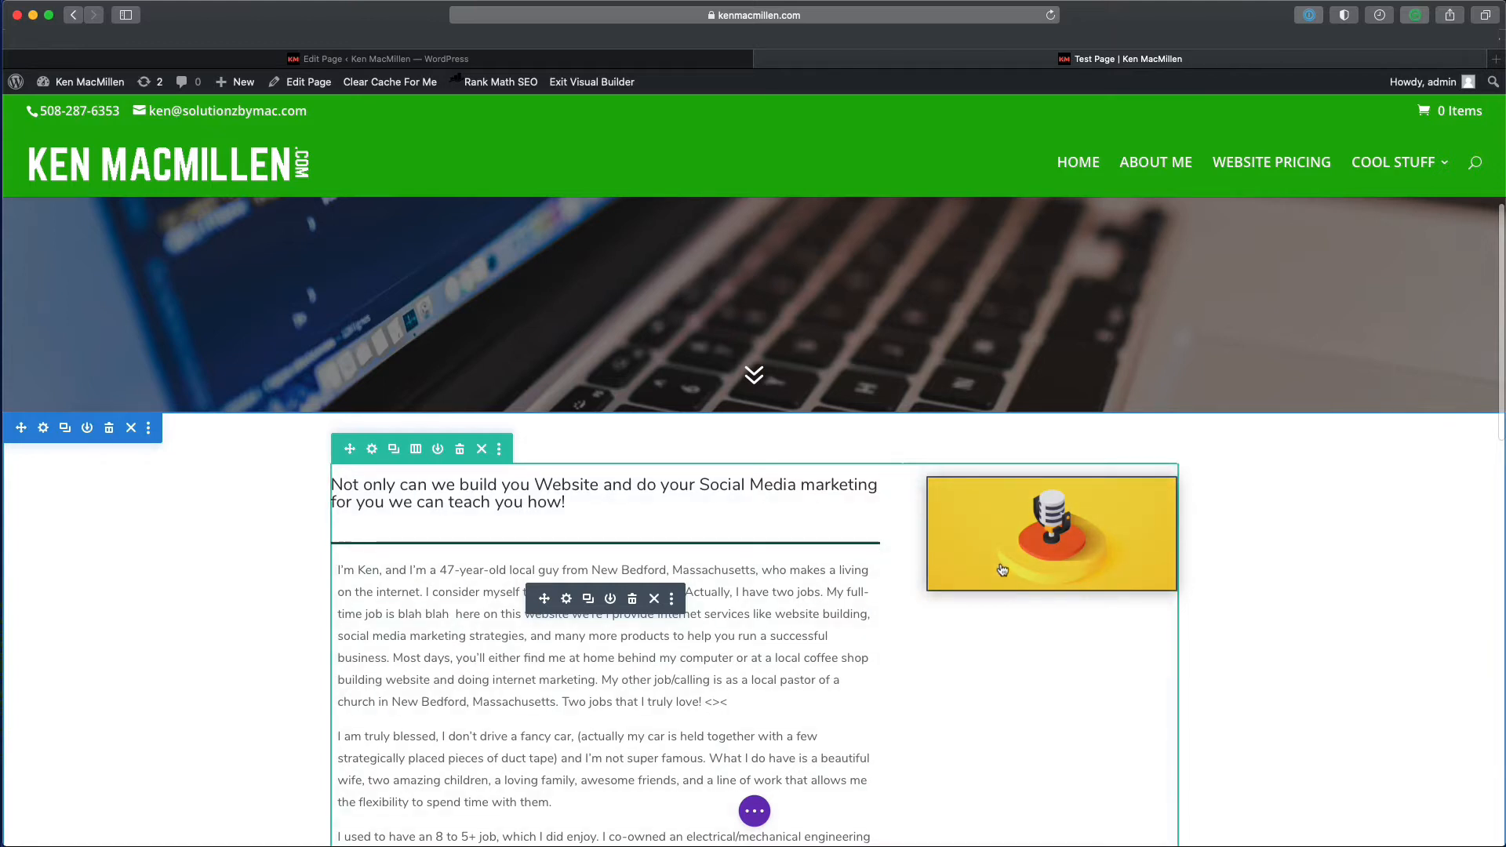
mouse_move(1001, 565)
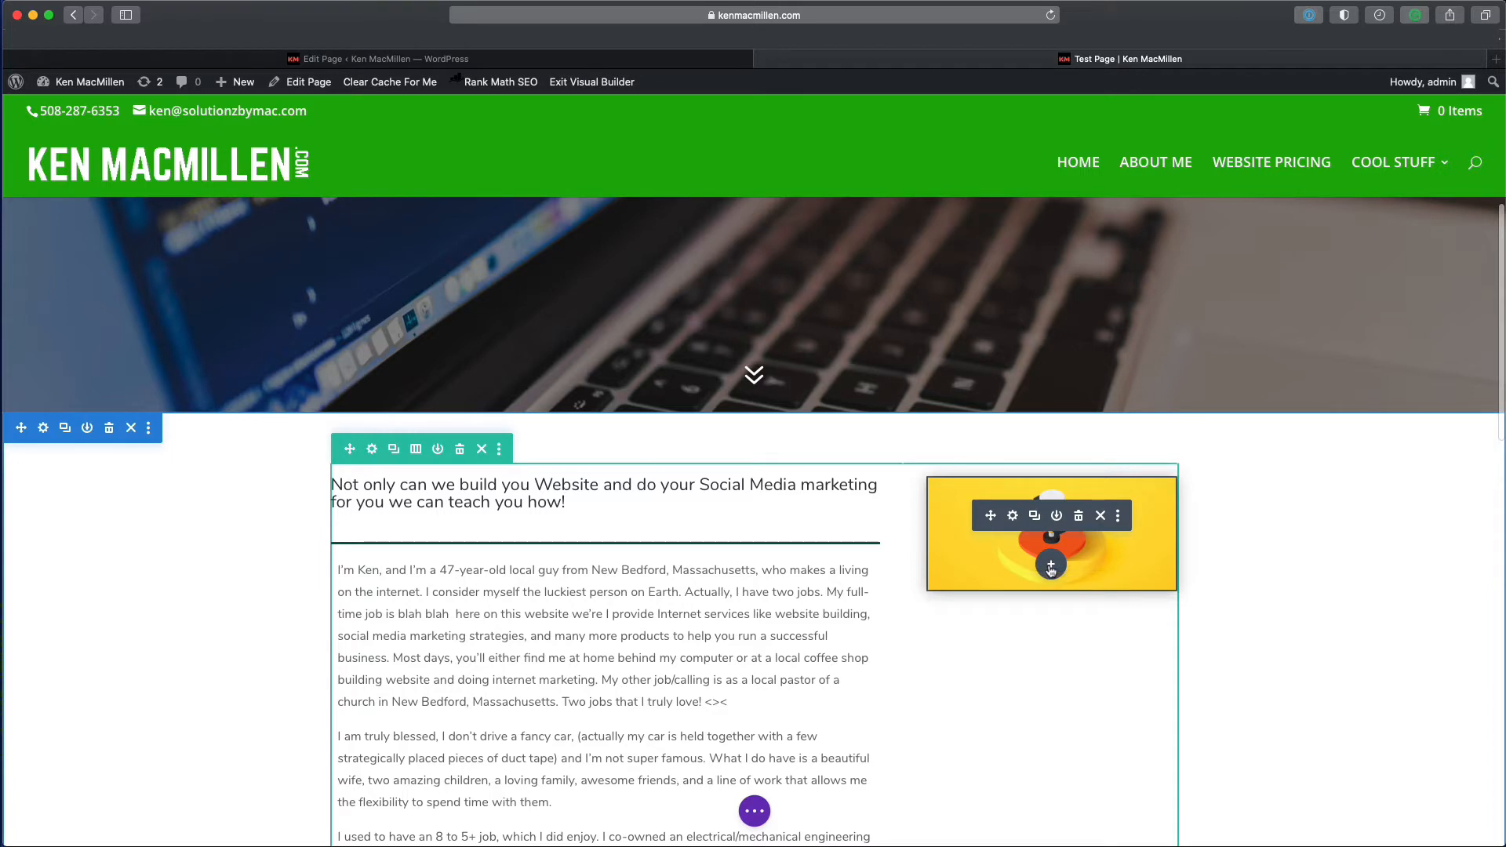
- Insert a Video module below the microphone image by searching 'vid'
left_click(1050, 565)
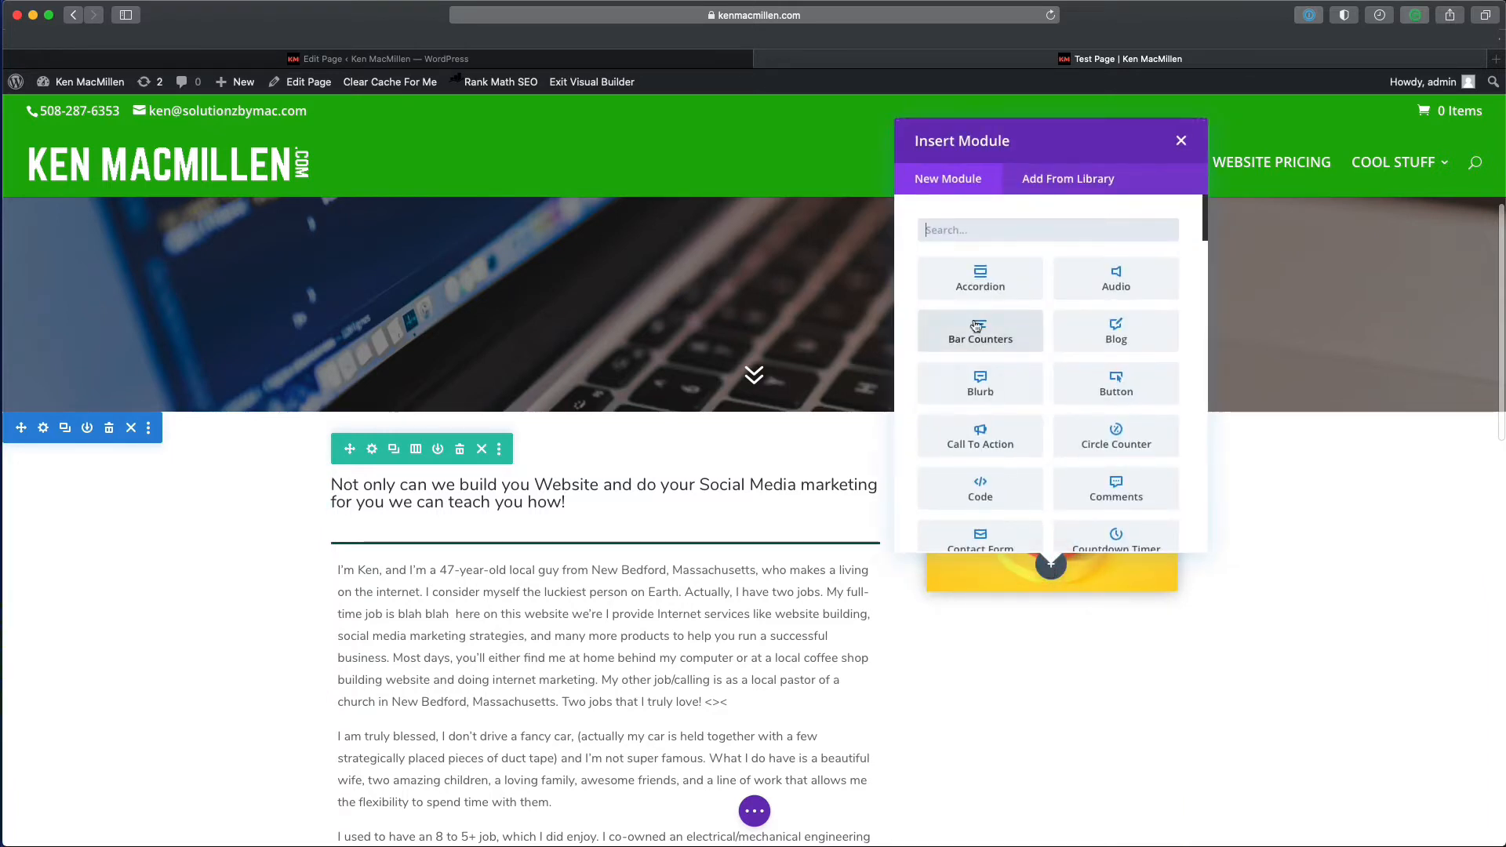
type("vid")
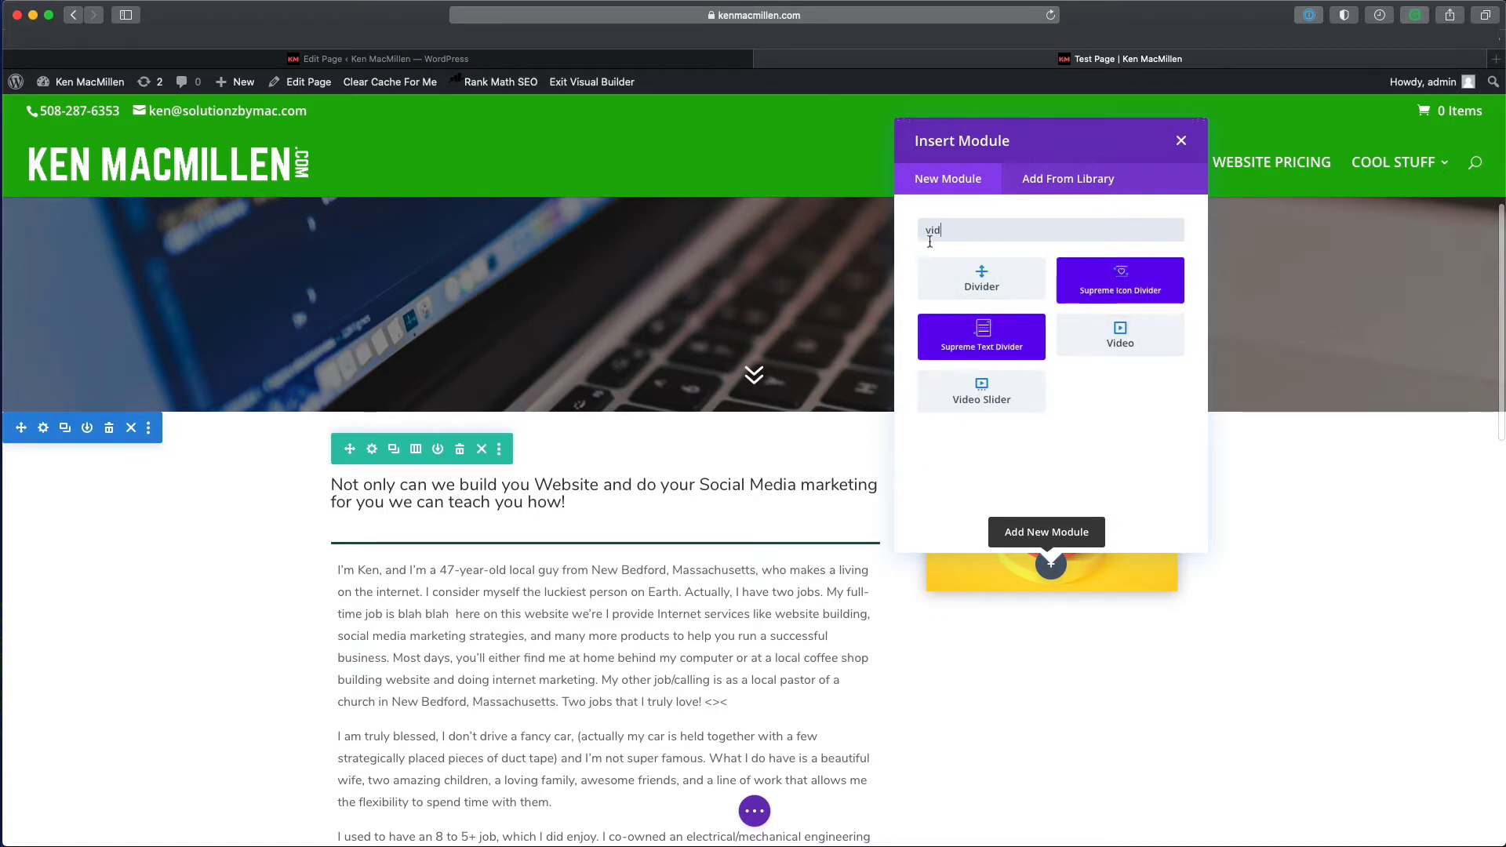
left_click(1110, 353)
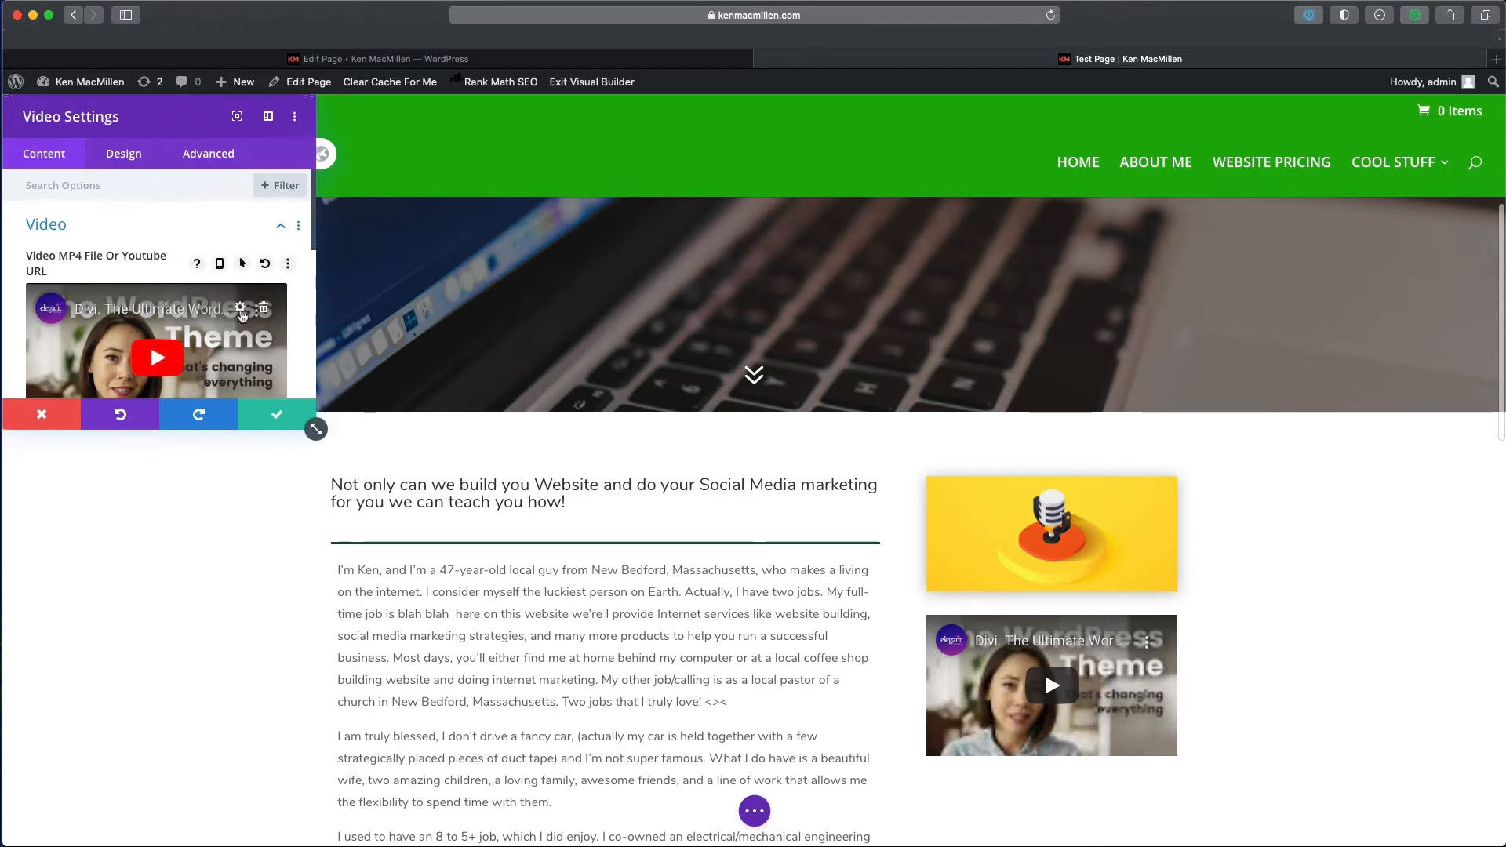
- Set the video module's source to Insert from URL and focus the URL field
left_click(241, 312)
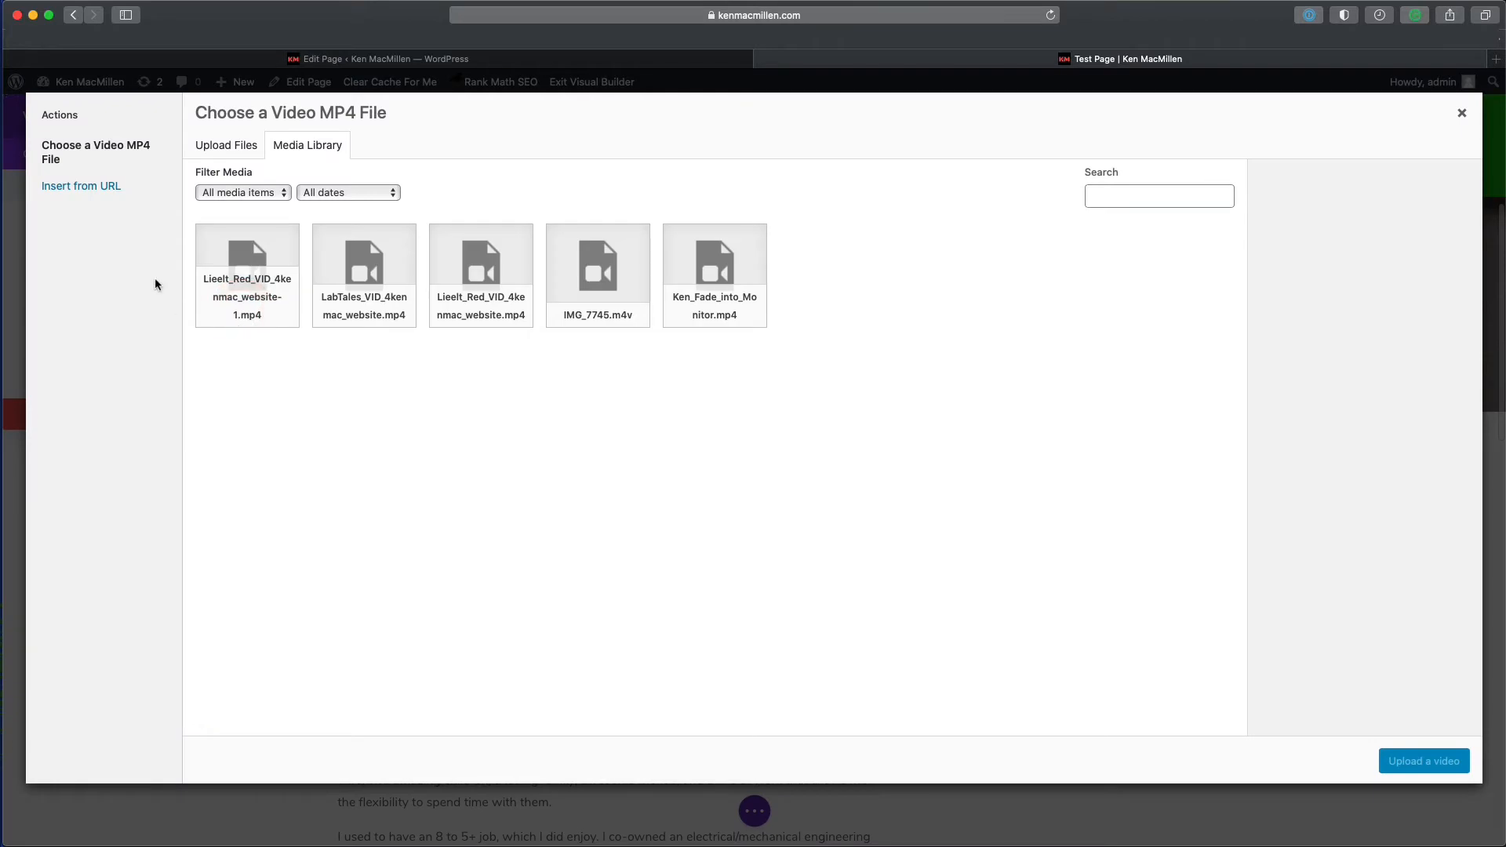
left_click(76, 191)
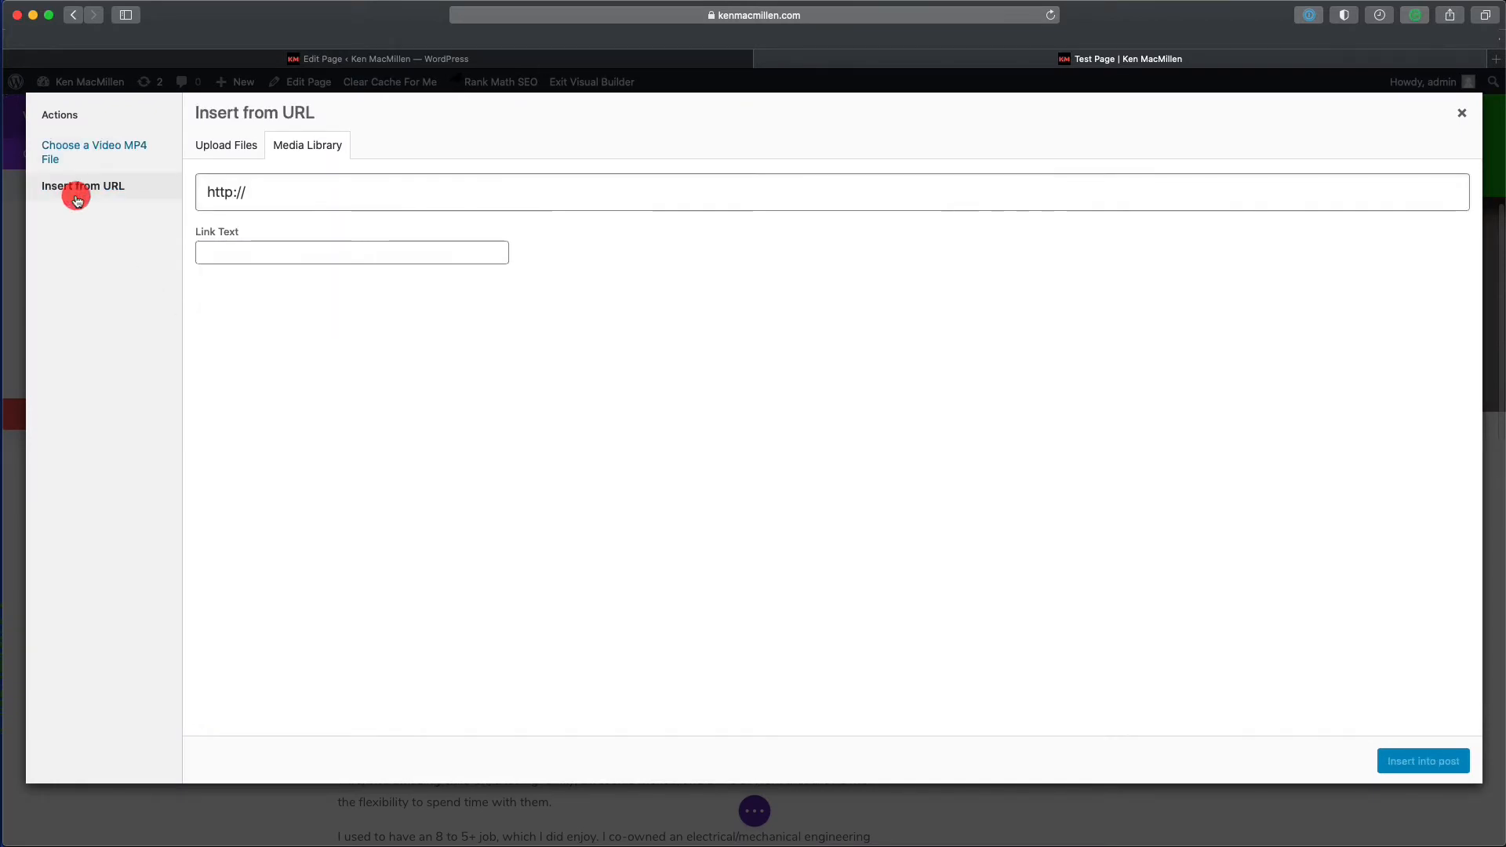
left_click(259, 192)
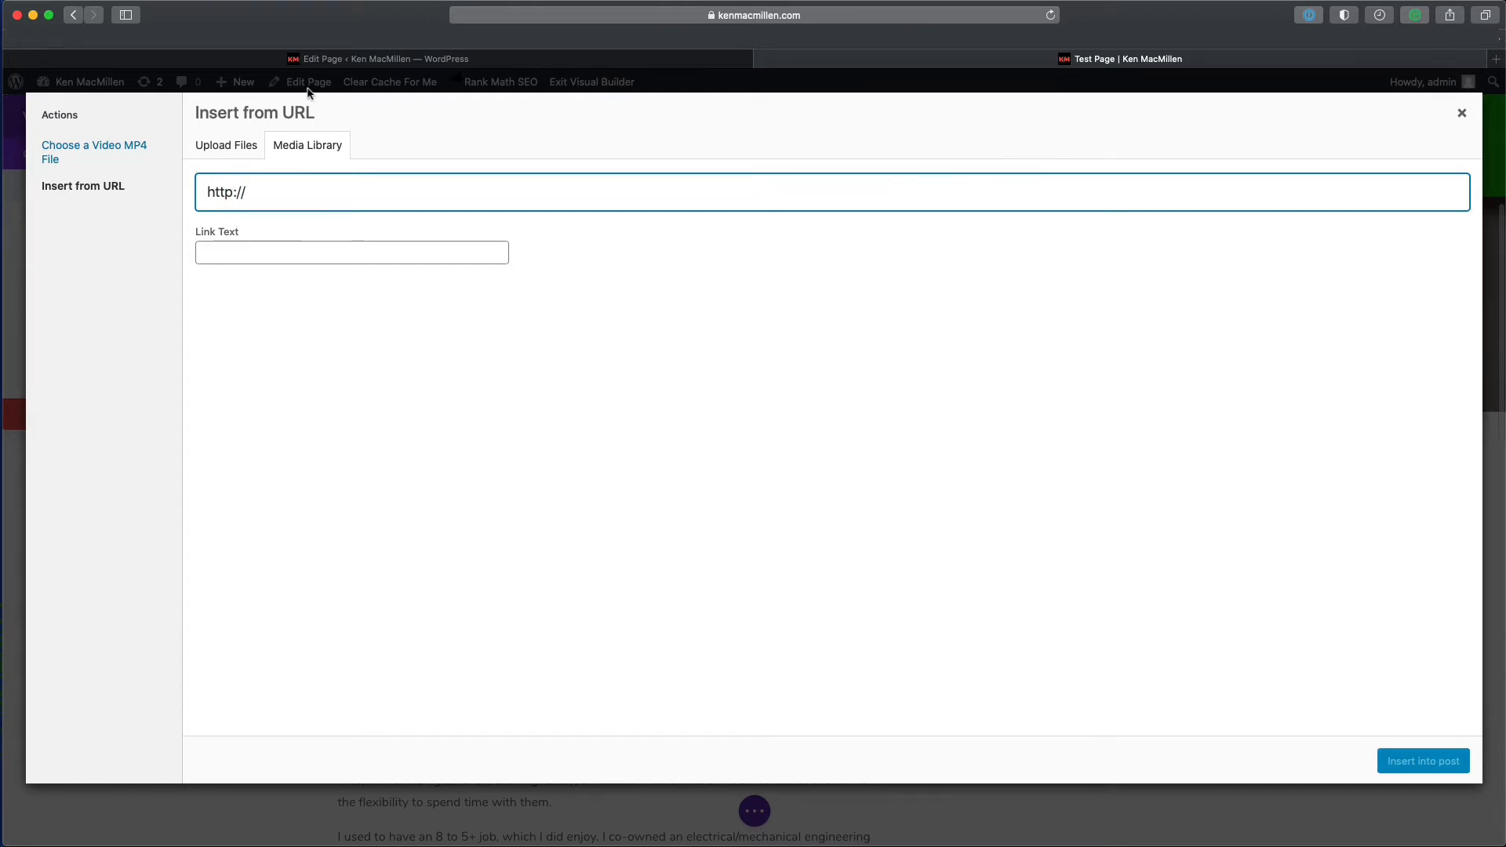
- Open the YouTube bookmark in a new browser tab and switch to it
right_click(203, 51)
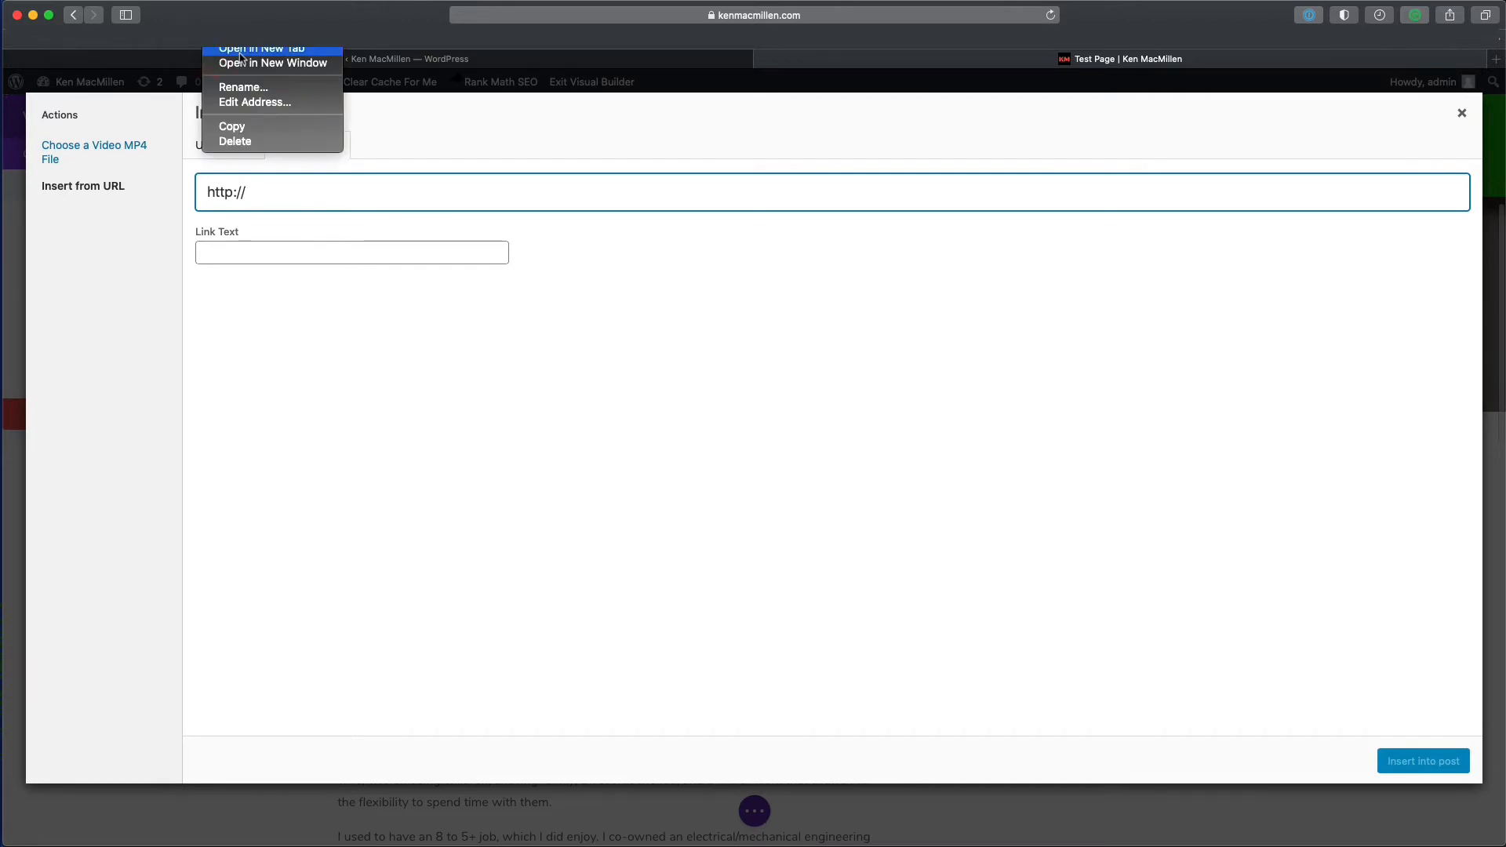
left_click(239, 50)
left_click(1106, 66)
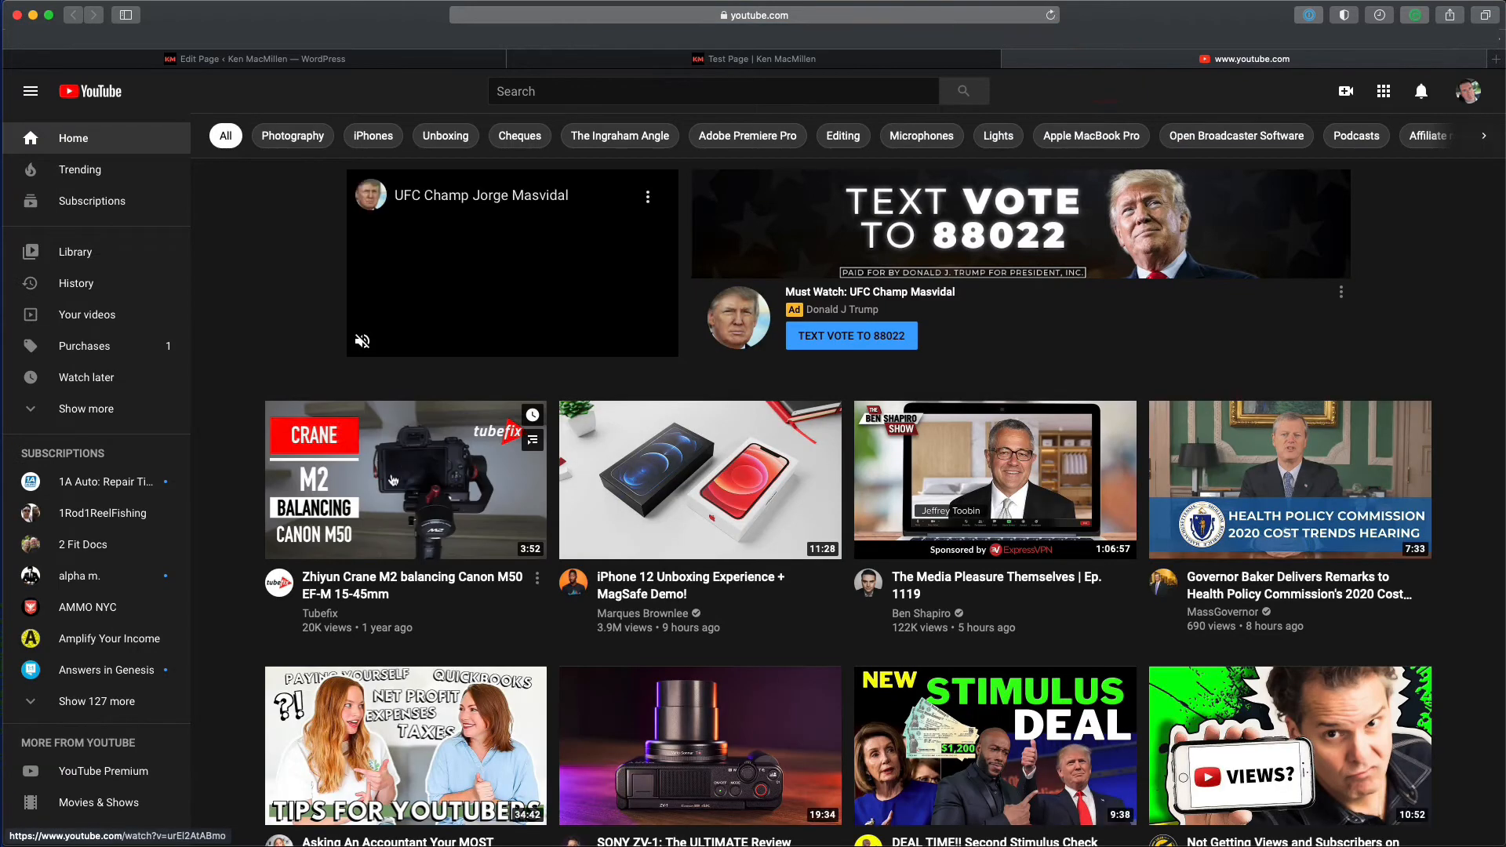
- Open and pause the Zhiyun Crane M2 balancing Canon M50 video, then copy its URL
left_click(407, 488)
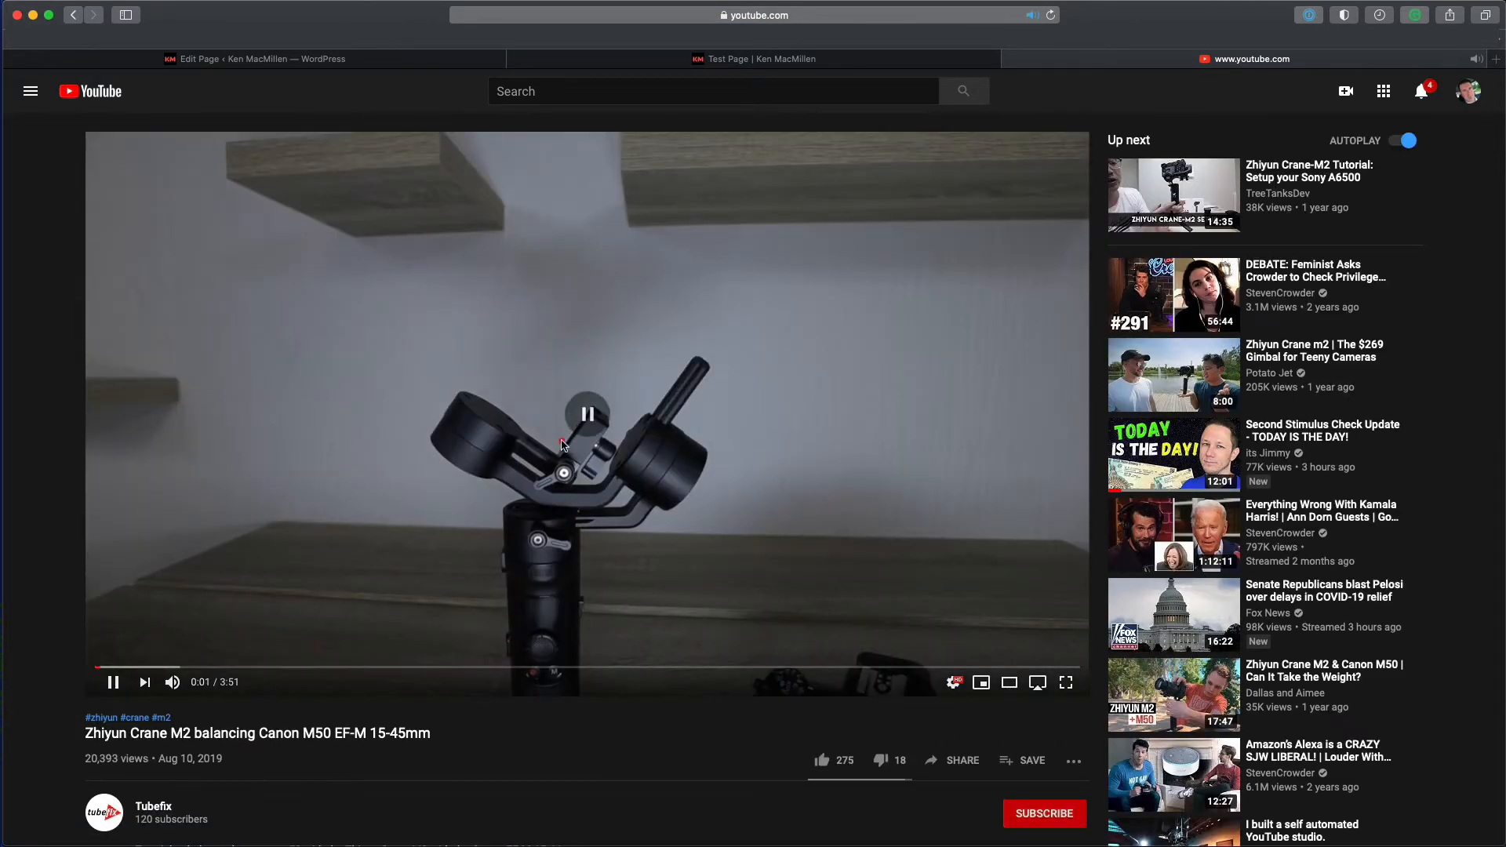
left_click(551, 432)
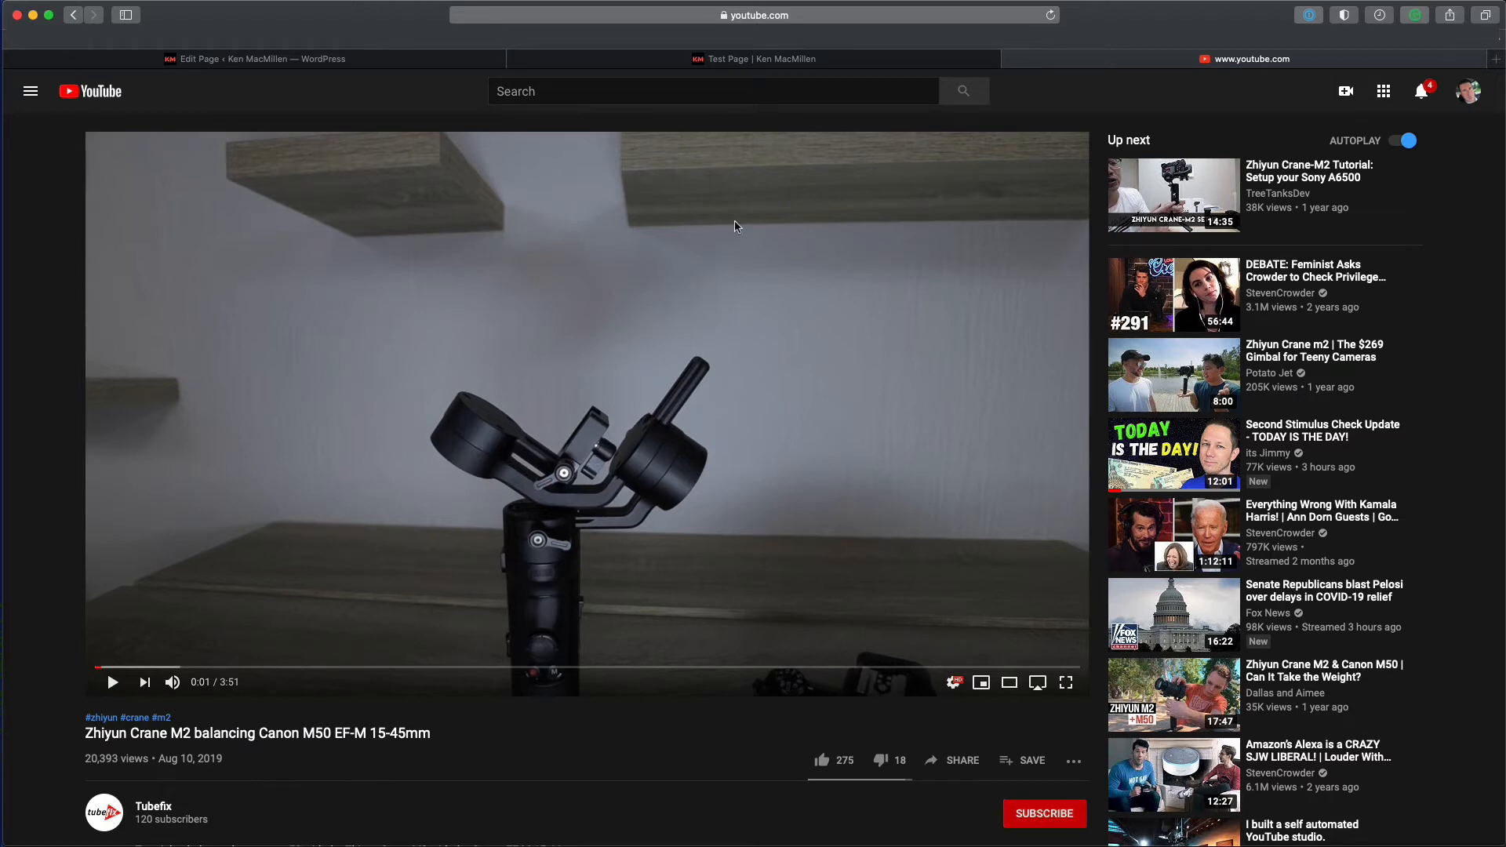
left_click(839, 20)
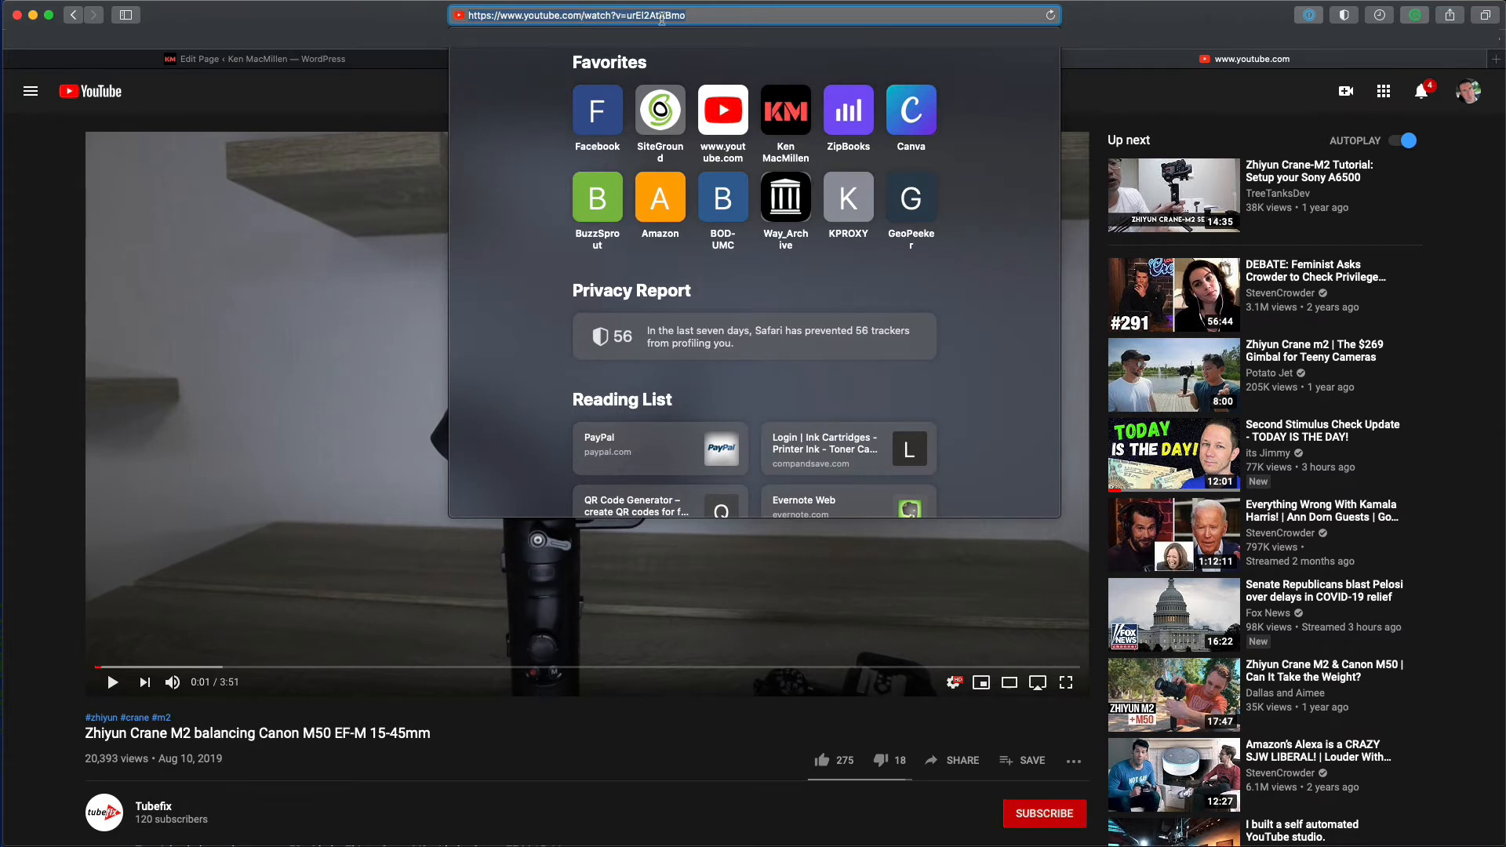
left_click(387, 269)
left_click(818, 17)
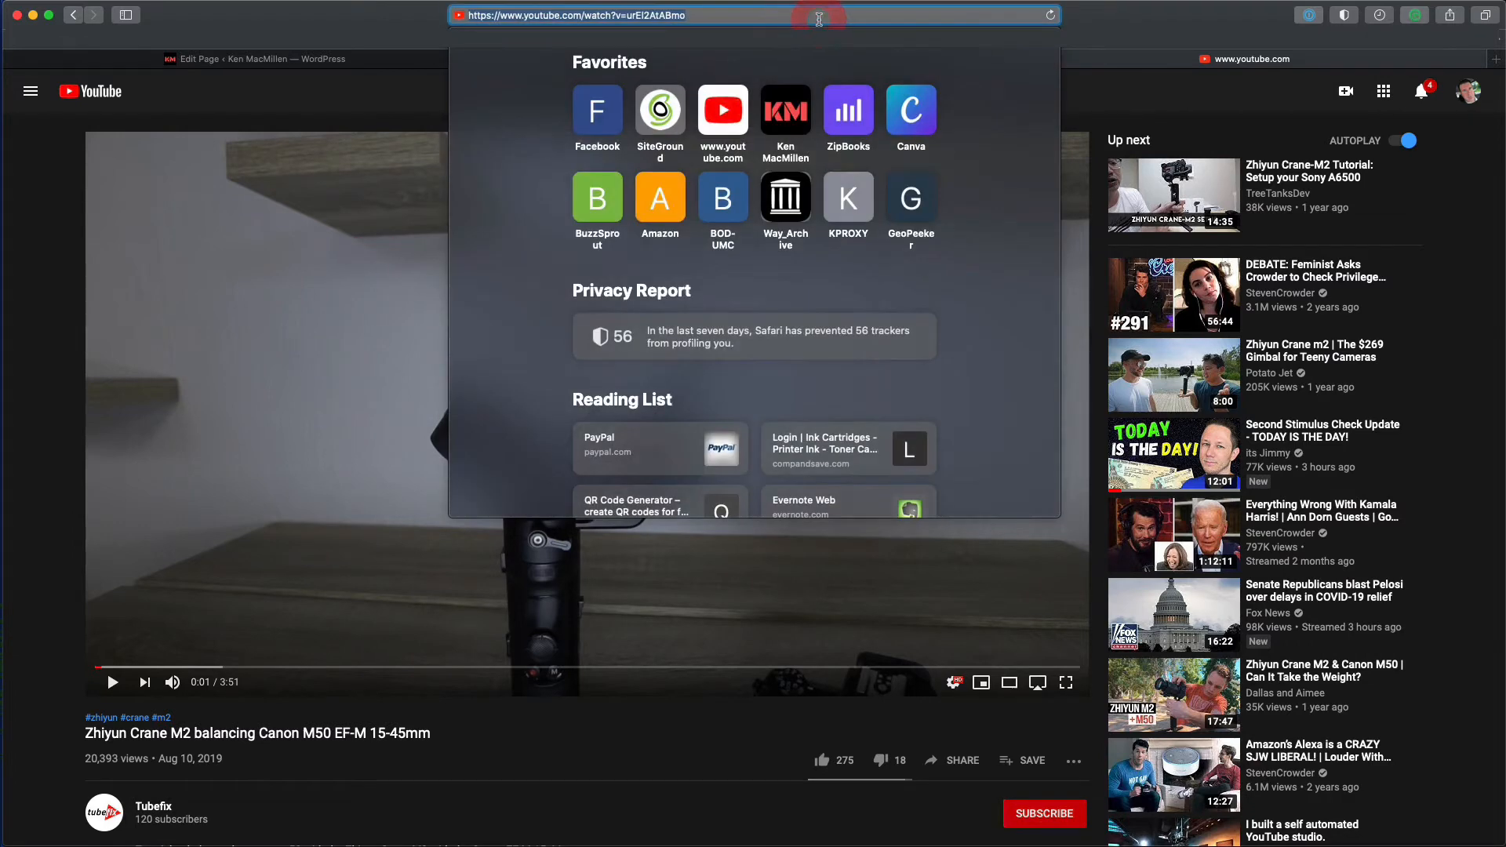
left_click_drag(818, 18, 455, 17)
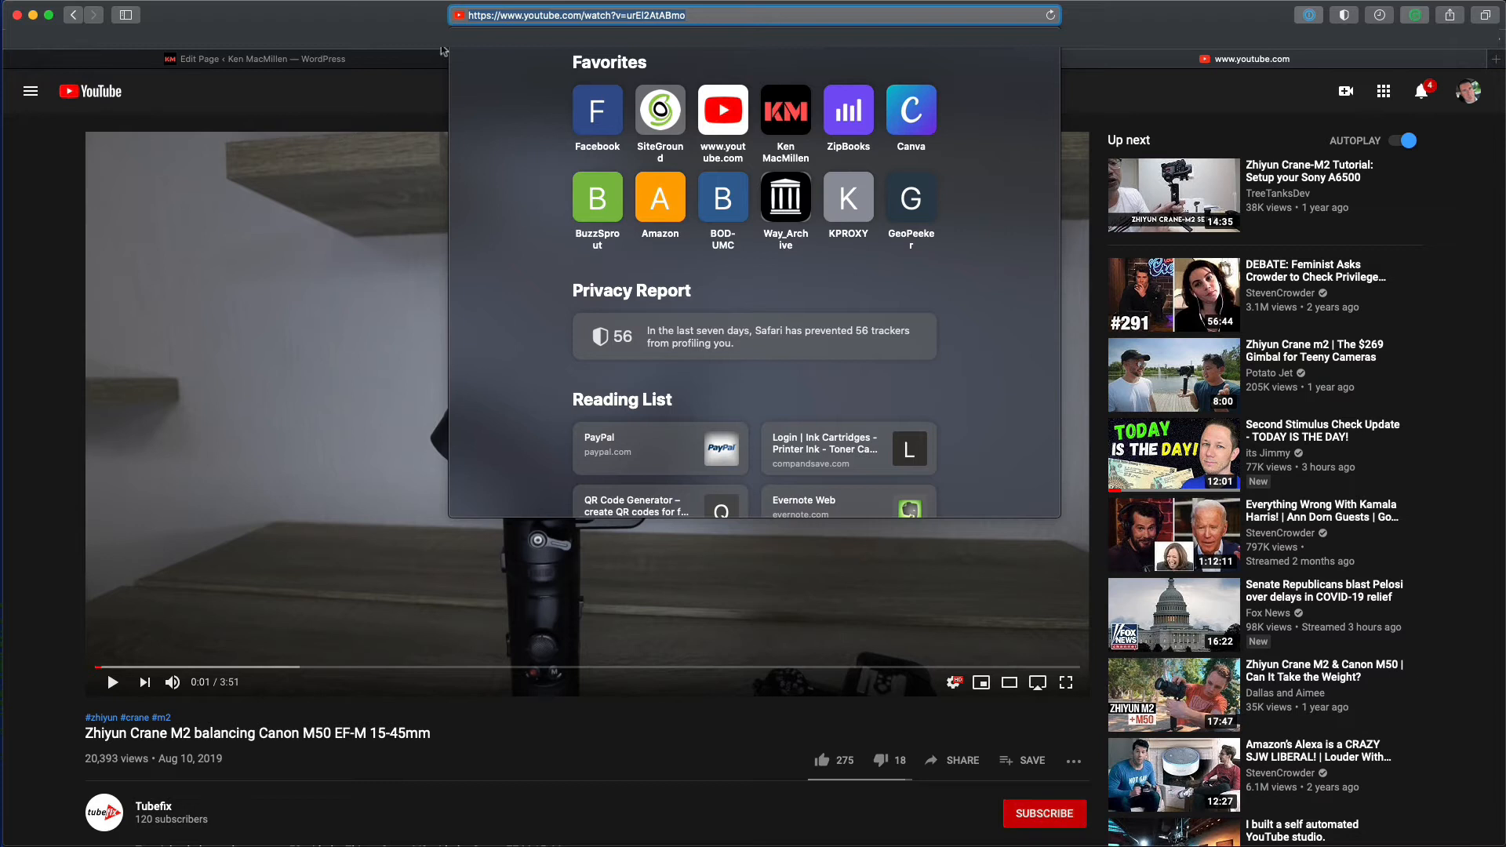
key("Escape")
left_click(397, 114)
left_click(603, 65)
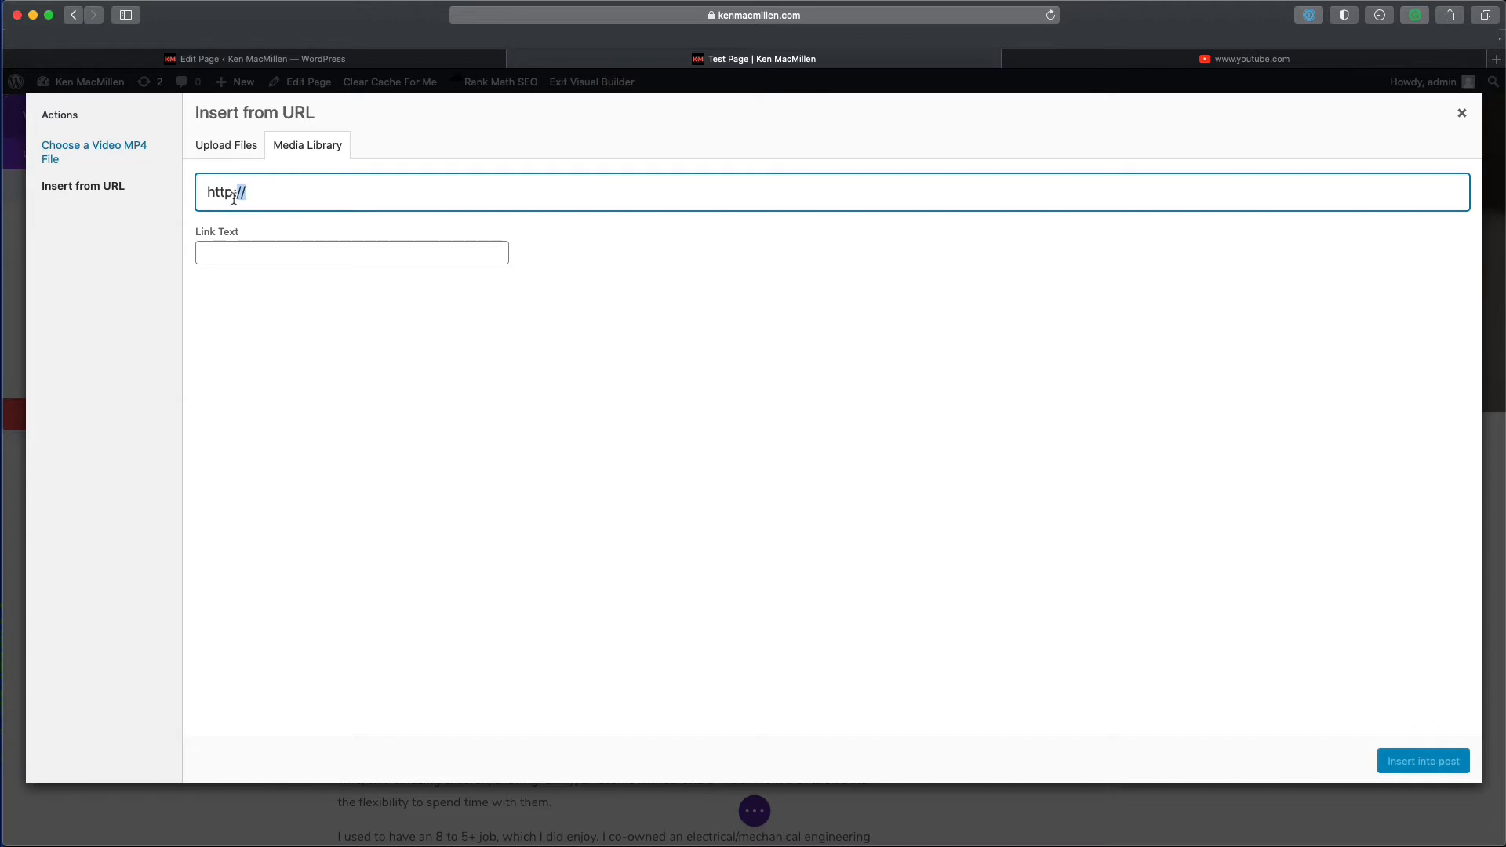
left_click_drag(248, 195, 205, 196)
type("https://www.youtube.com/watch?v=urEl2AtABmo")
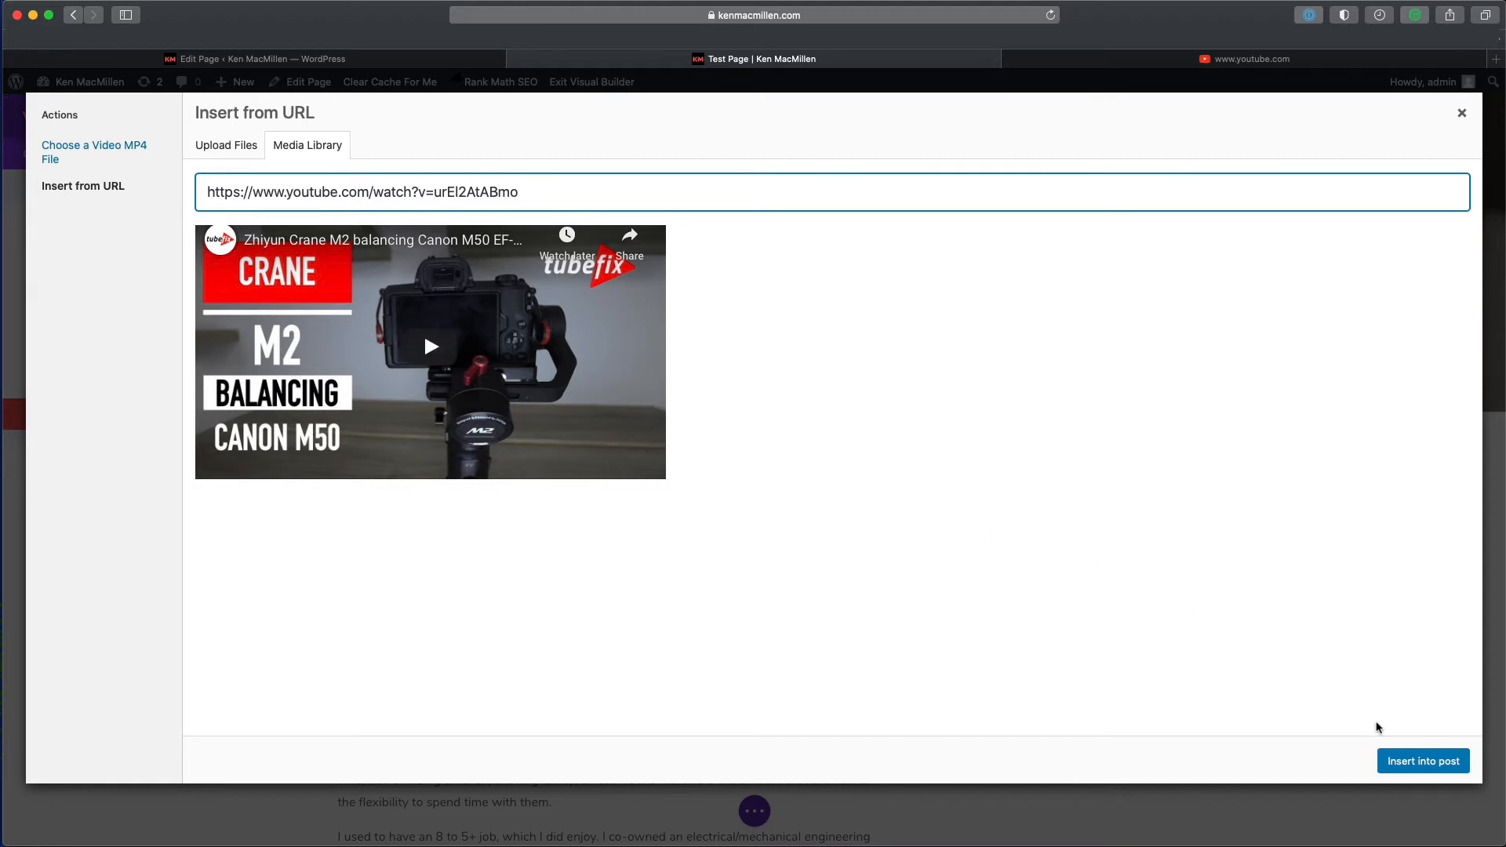
left_click(1395, 760)
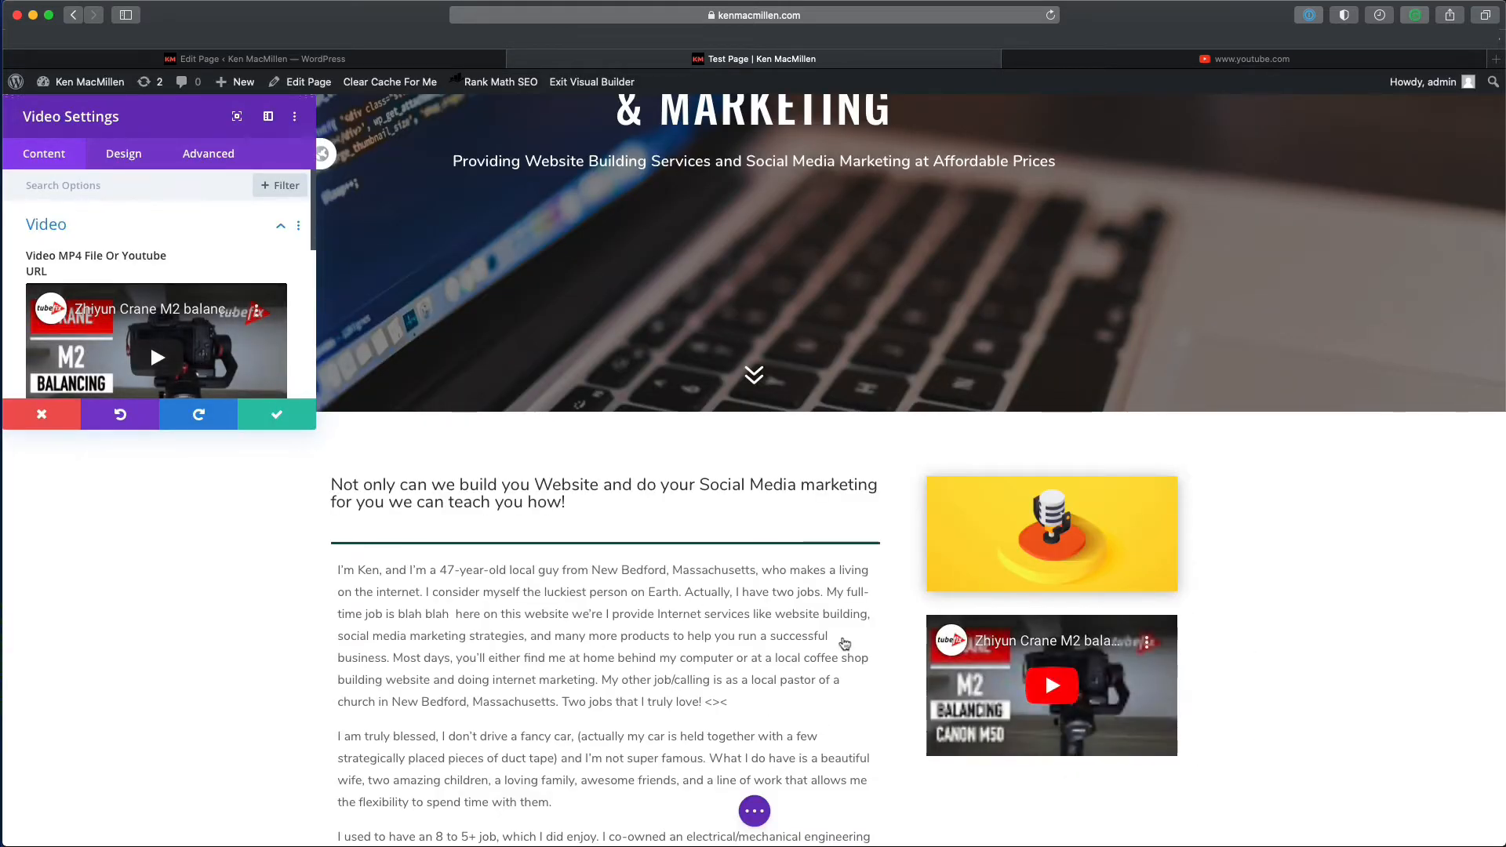
- Close Video Settings and drag the video module into the left column under the heading
left_click(266, 420)
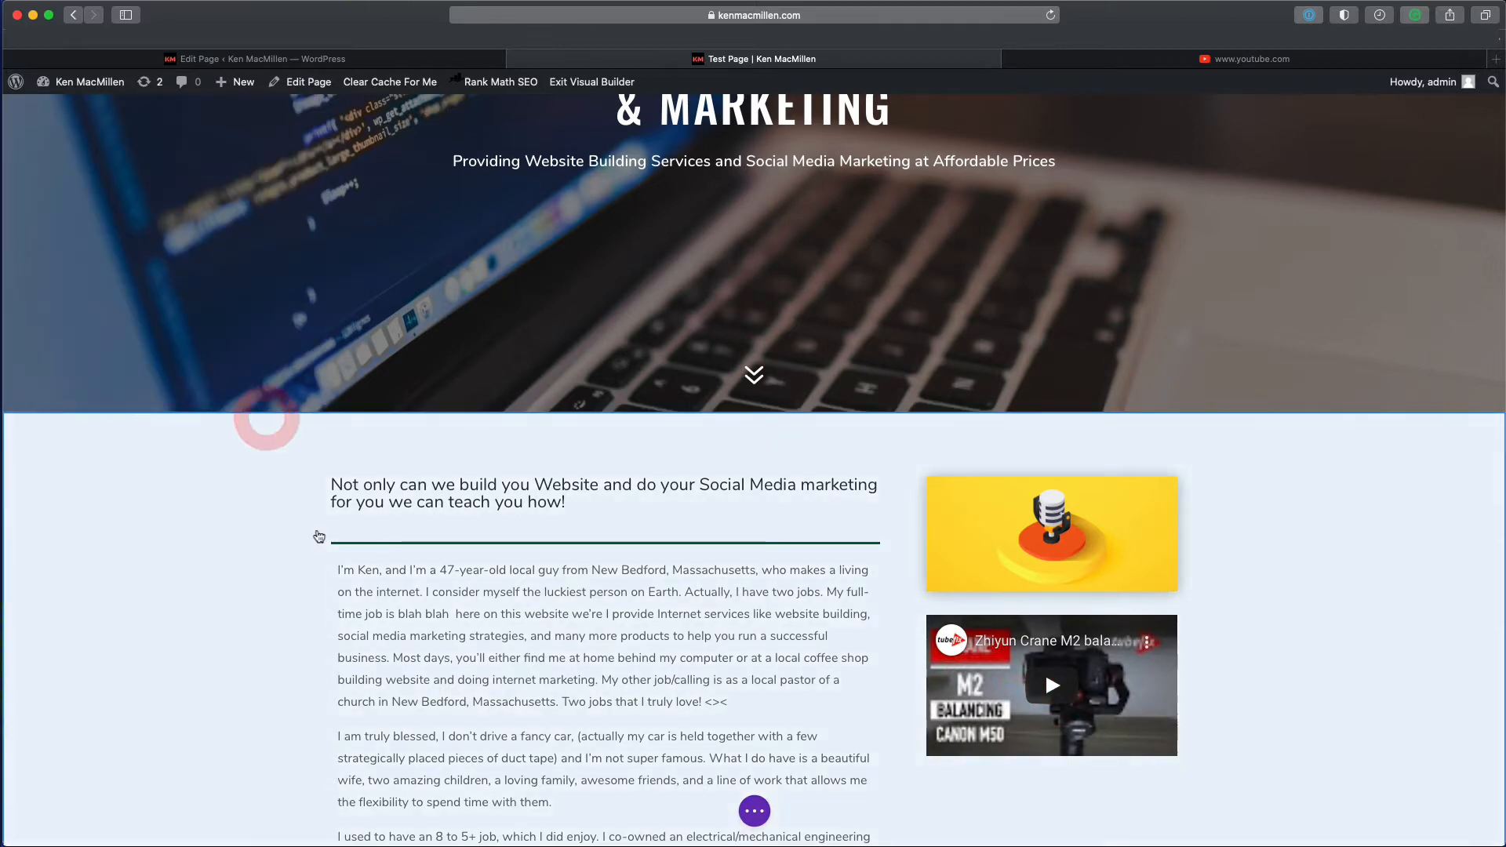
scroll(705, 659, "down", 3)
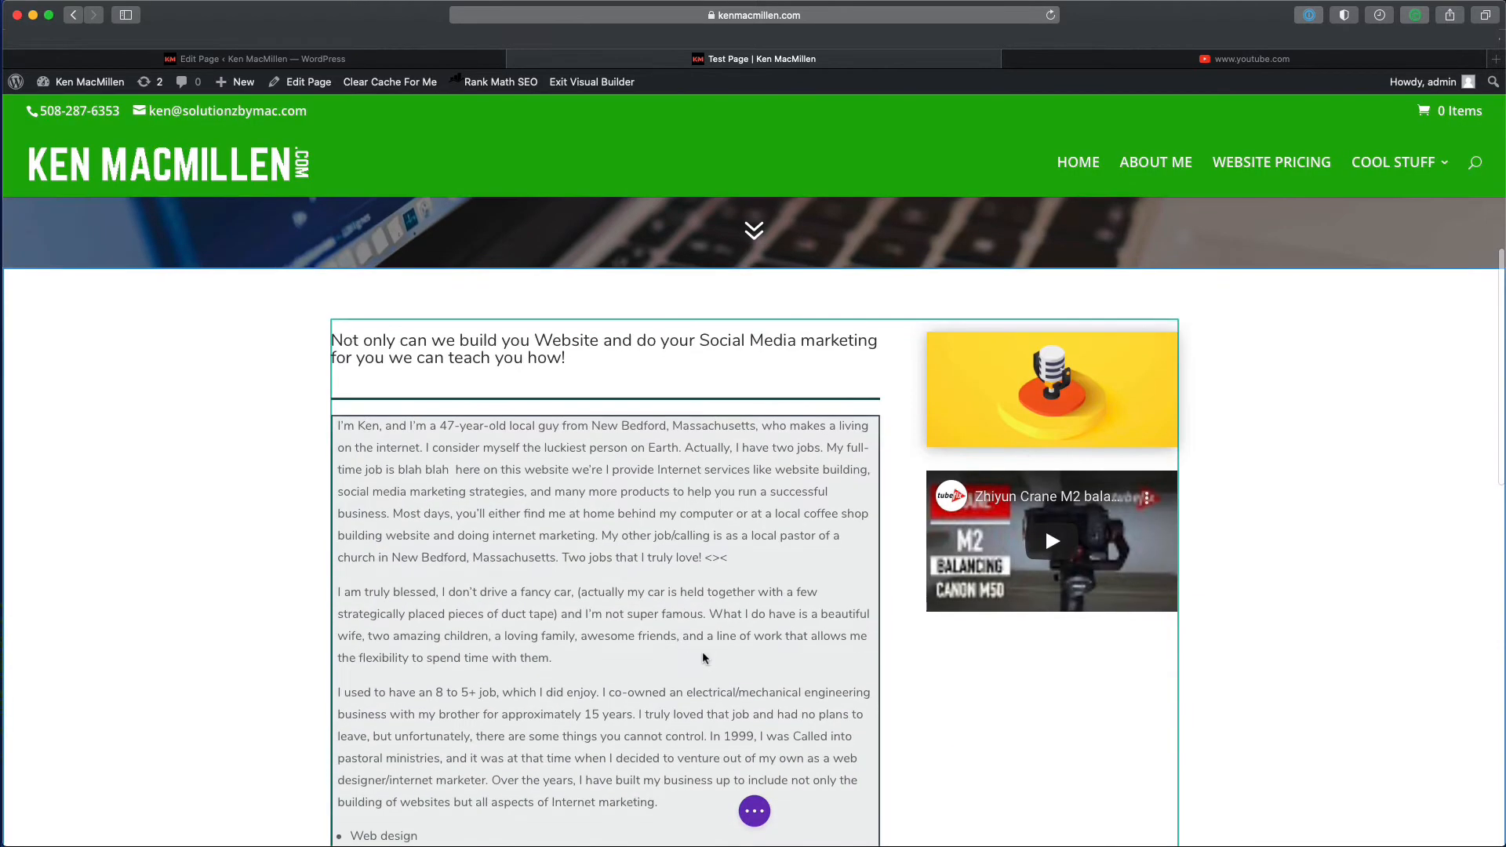
scroll(676, 639, "up", 2)
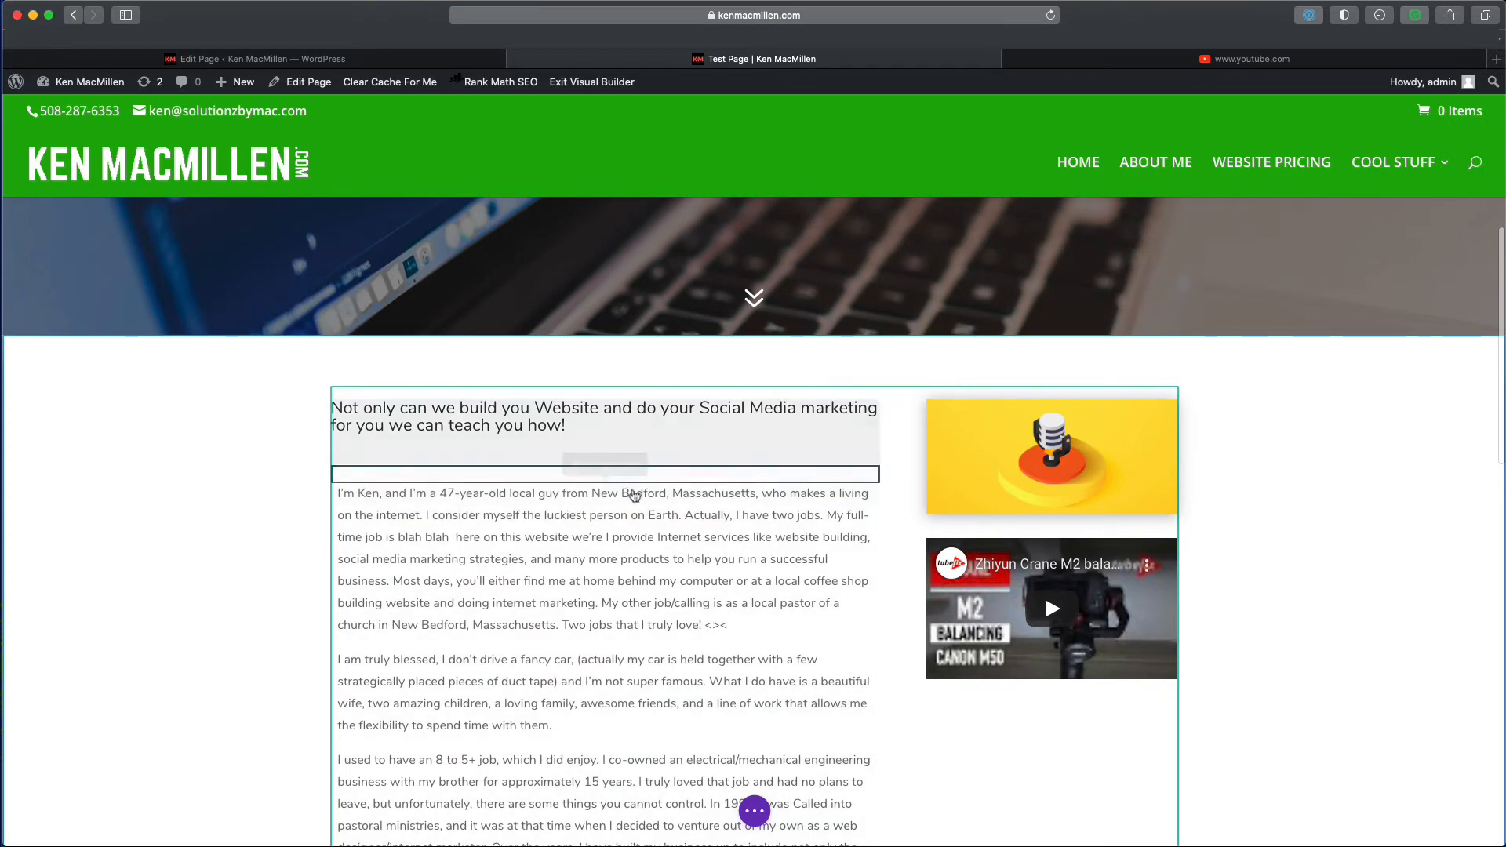
scroll(921, 621, "down", 8)
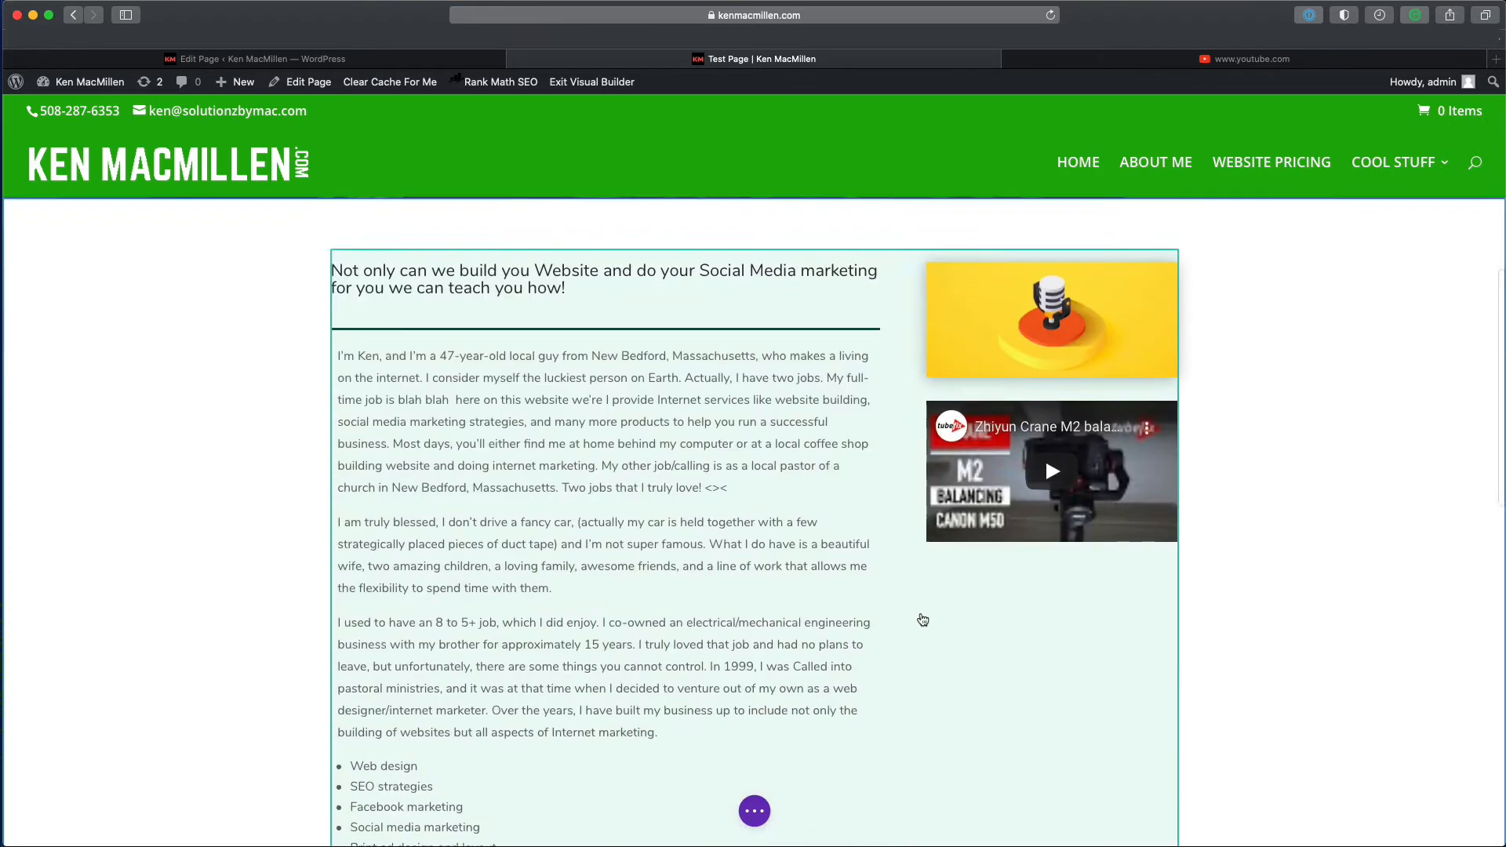
scroll(918, 576, "up", 4)
scroll(918, 575, "up", 1)
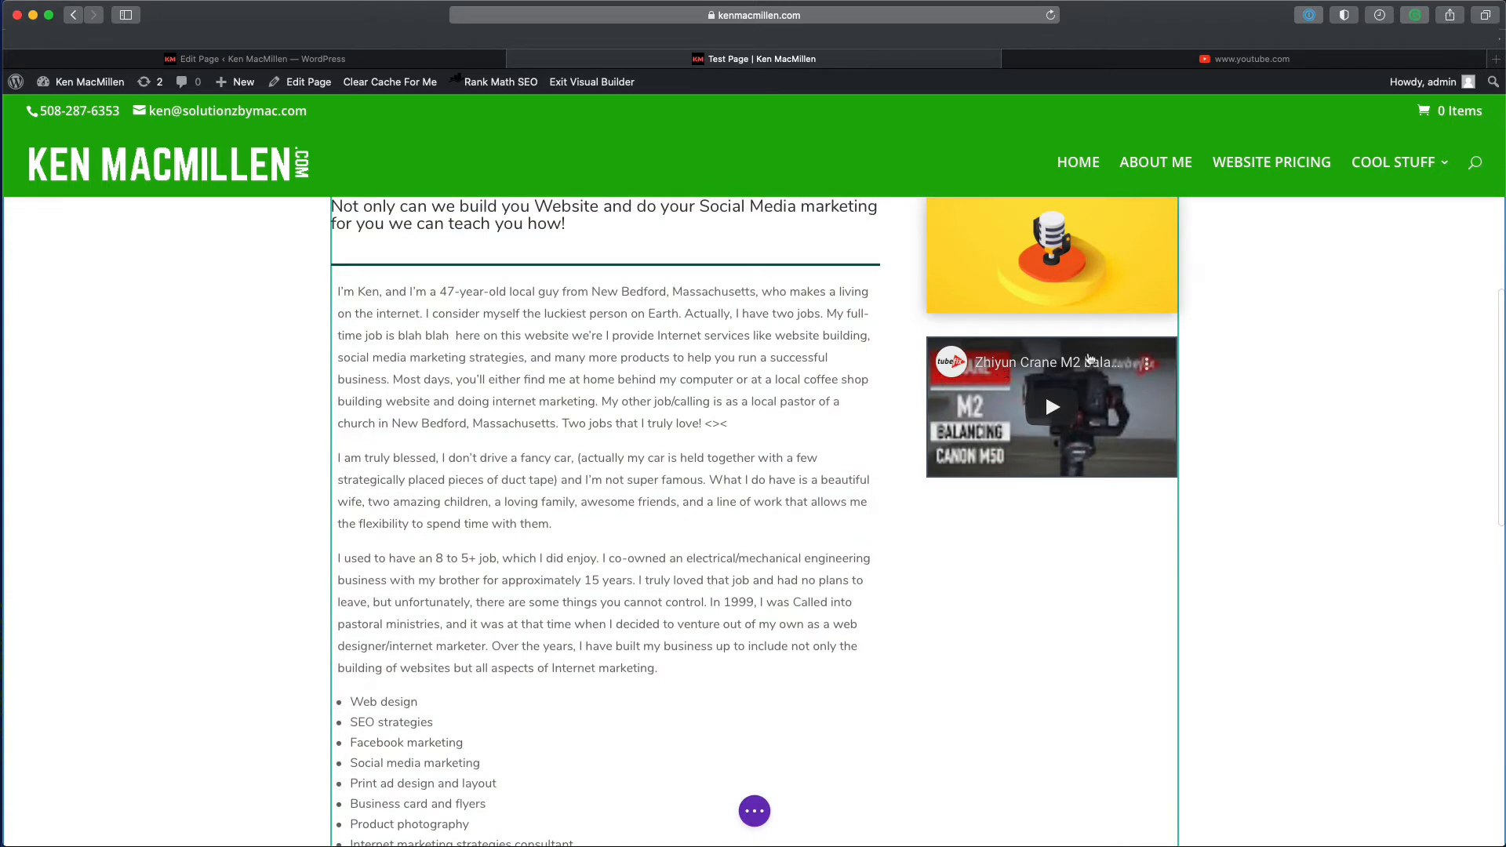
mouse_move(999, 377)
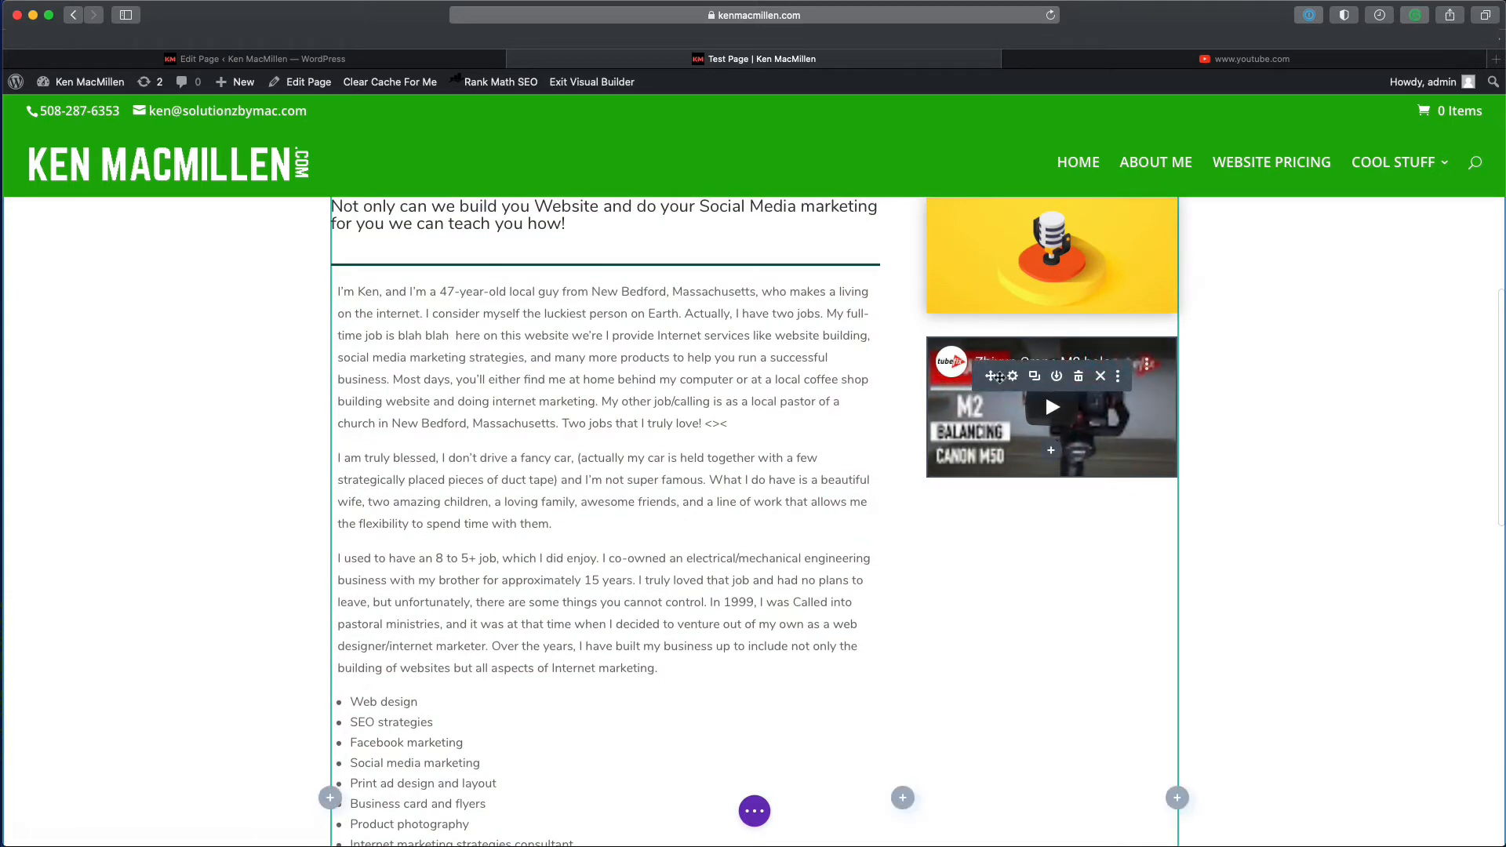
left_click_drag(1000, 376, 741, 309)
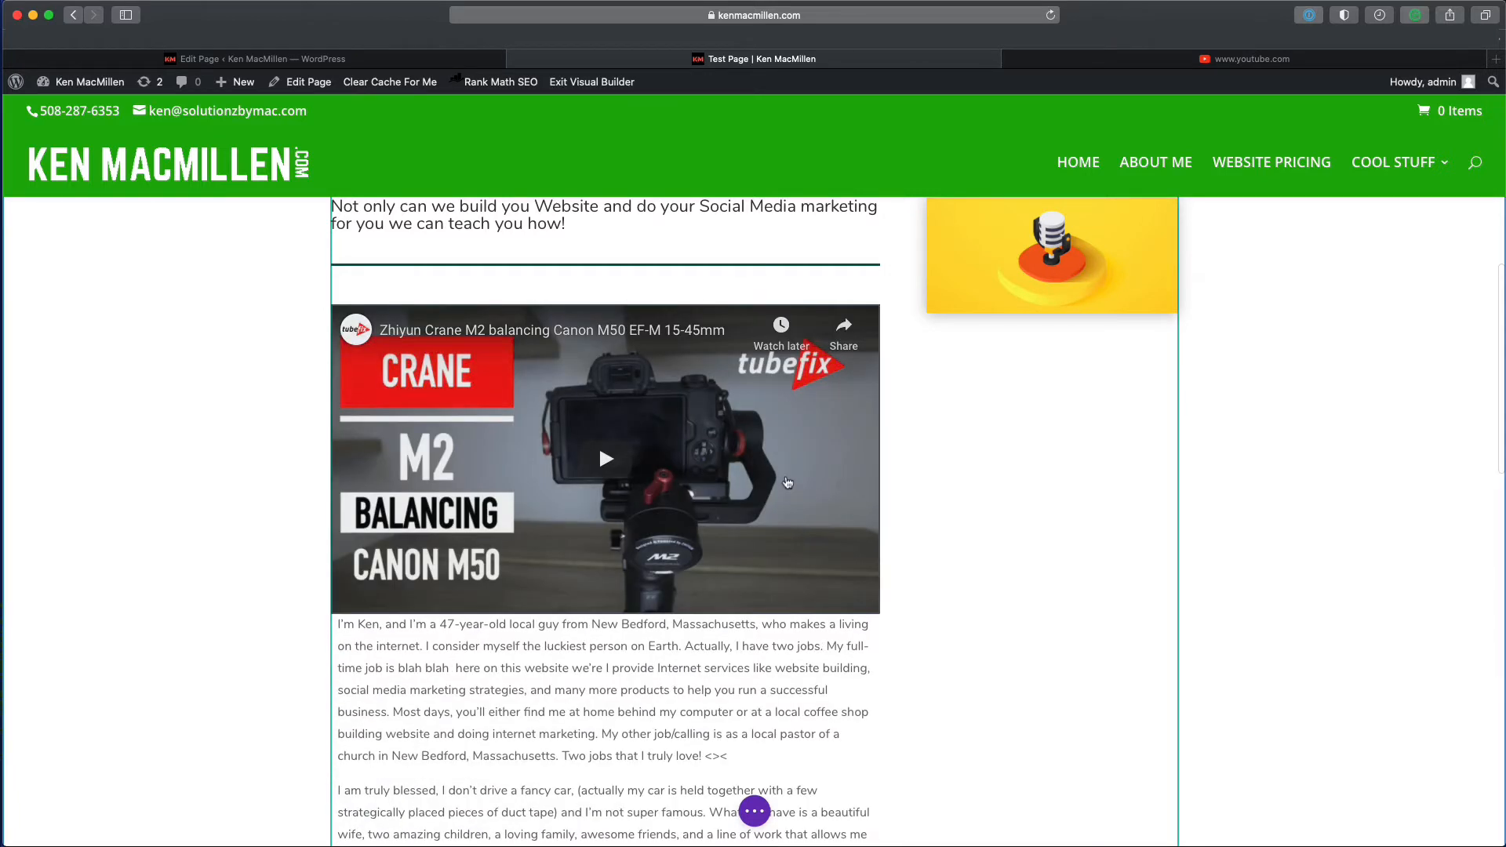
scroll(707, 432, "up", 3)
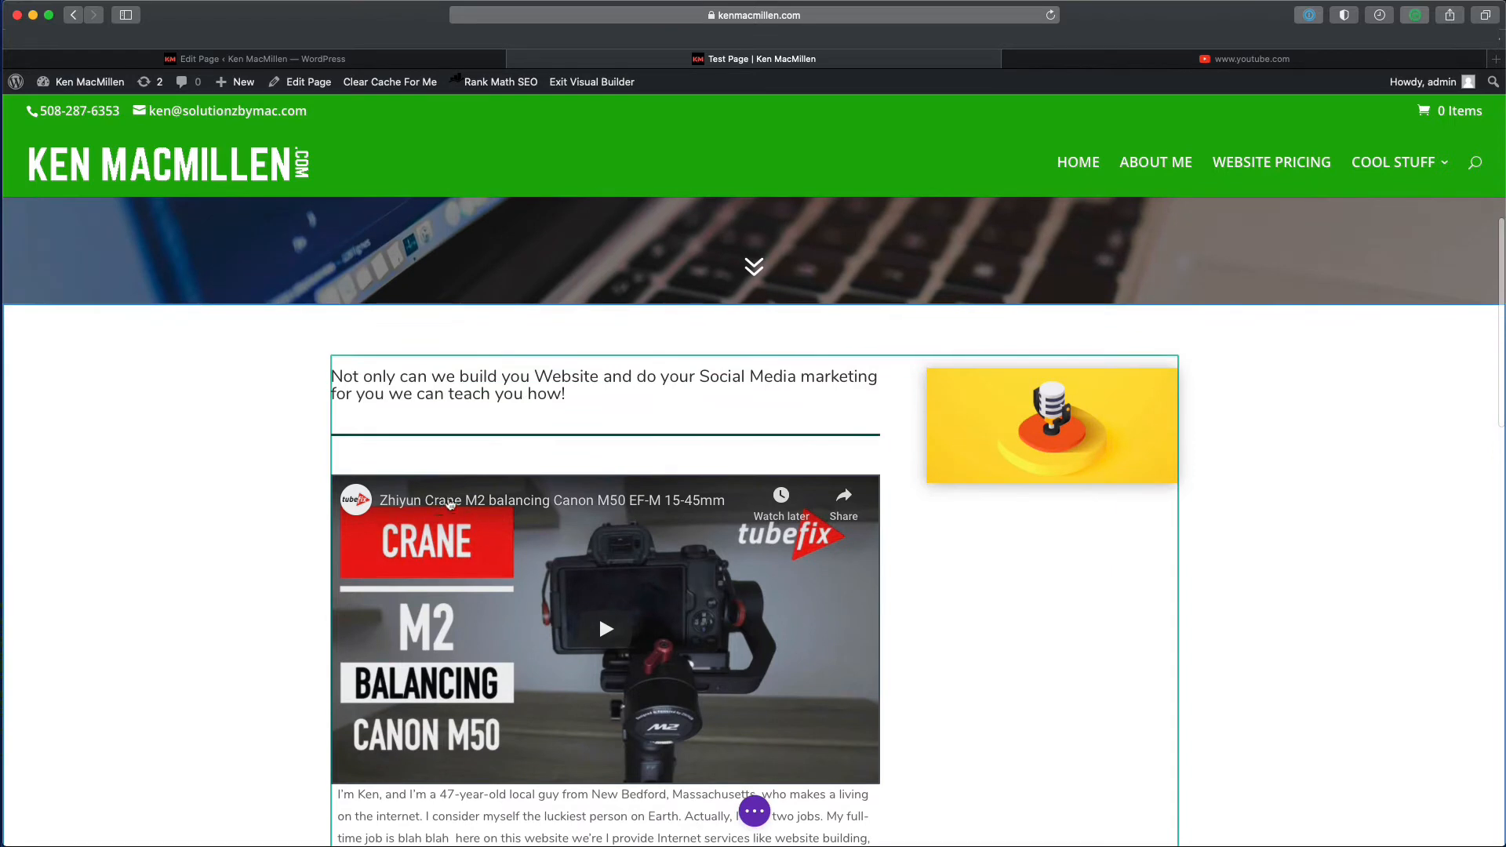
left_click_drag(675, 510, 1006, 503)
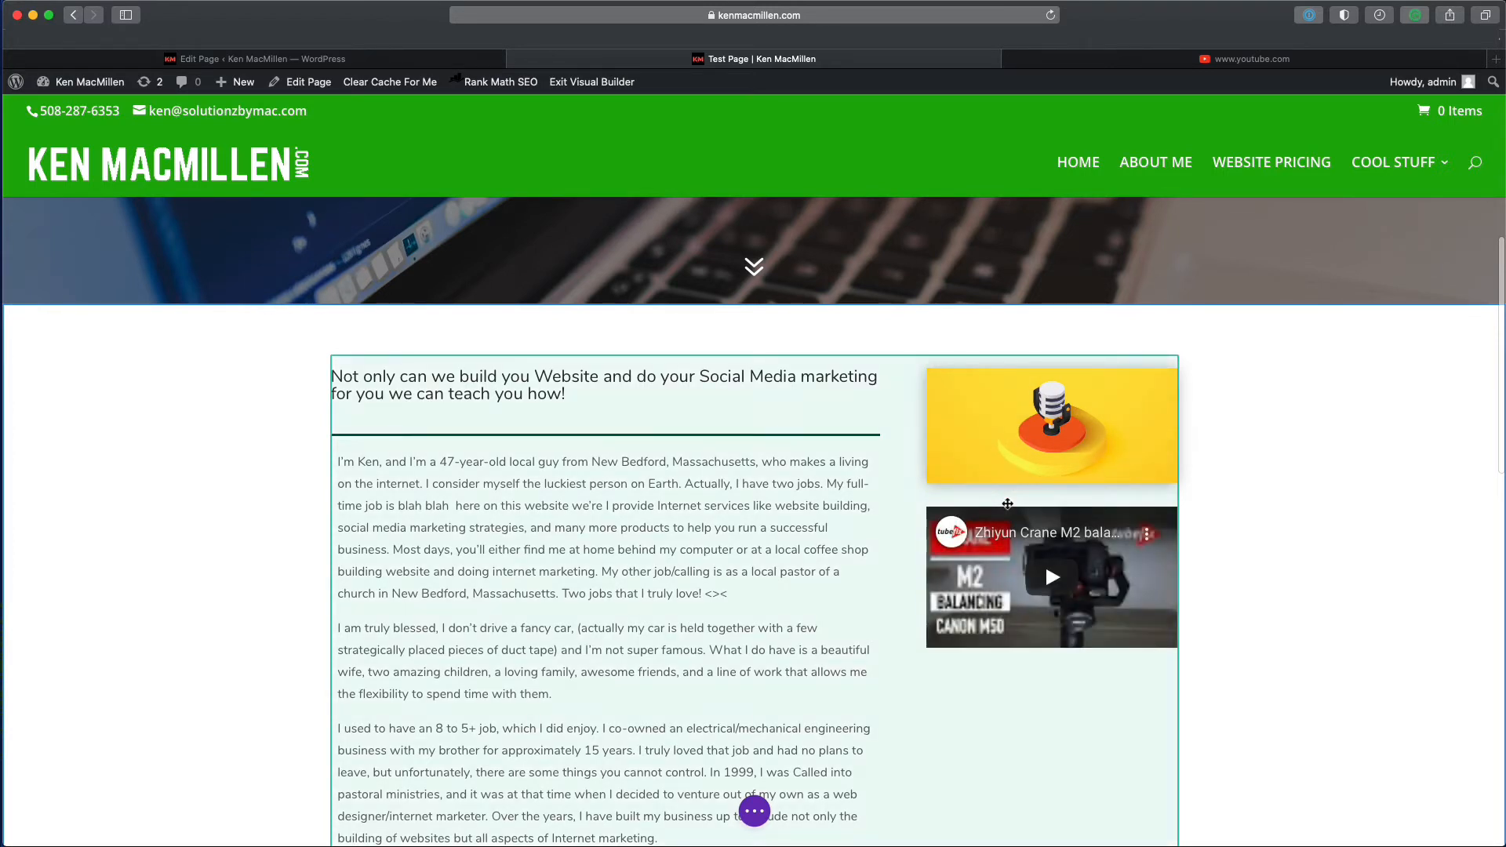
left_click_drag(1011, 509, 634, 447)
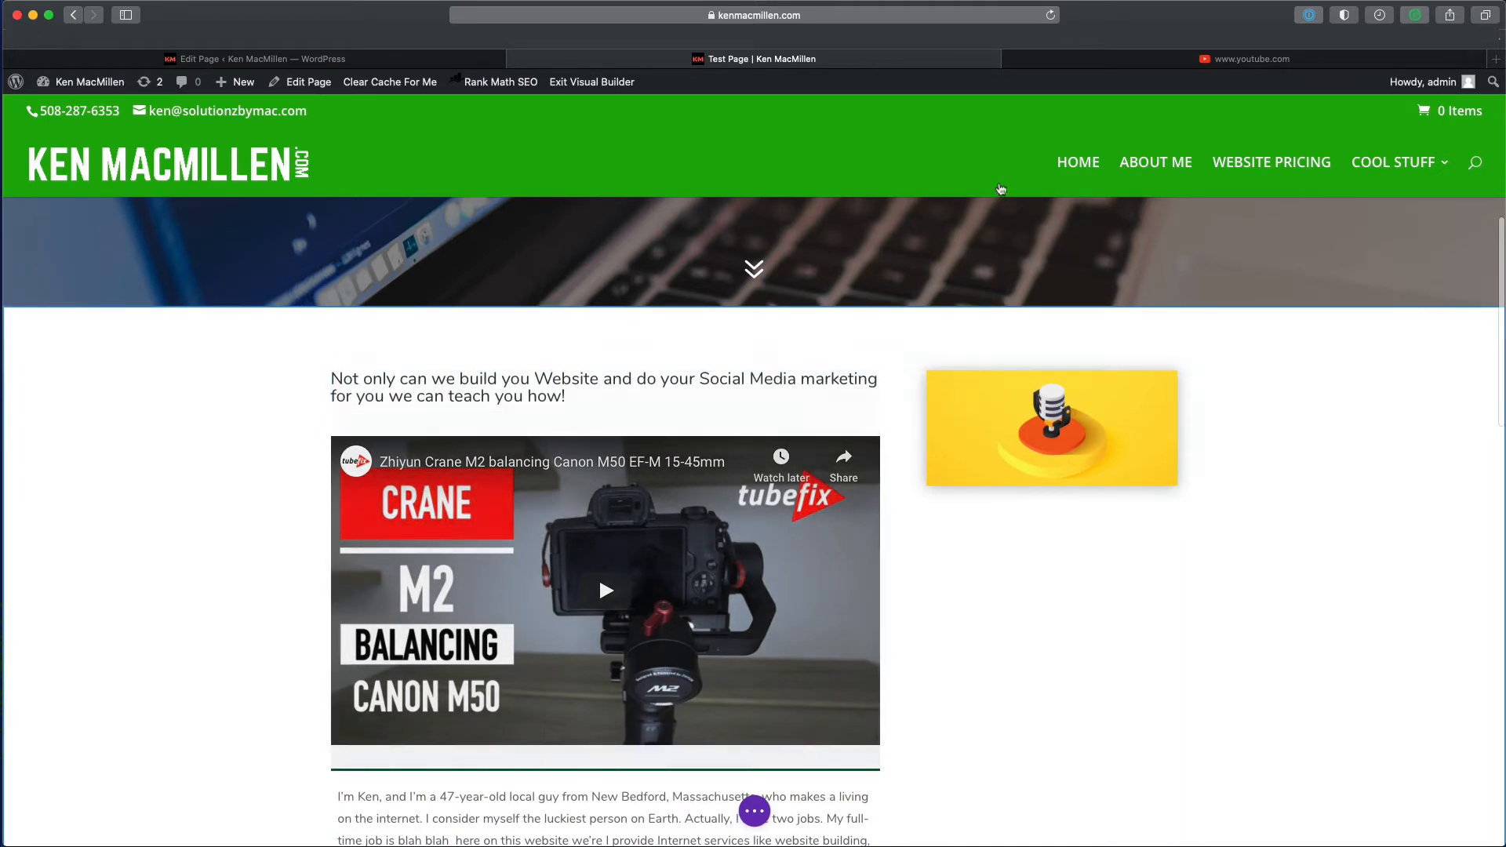
- Check the YouTube video's address in its tab, then return to the Test Page editor
left_click(1098, 66)
left_click(978, 17)
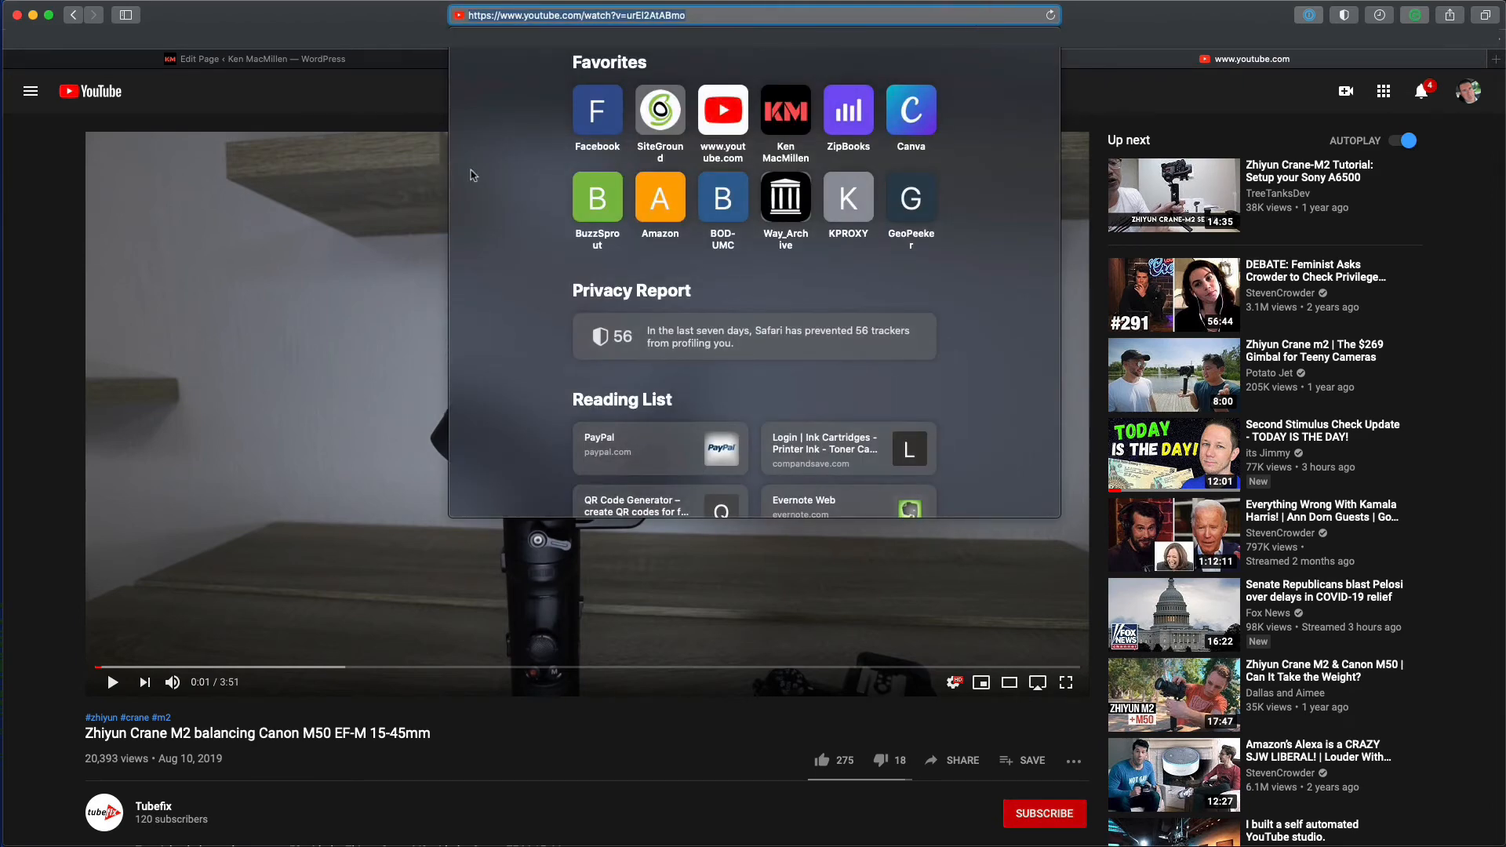
left_click(414, 132)
left_click(624, 66)
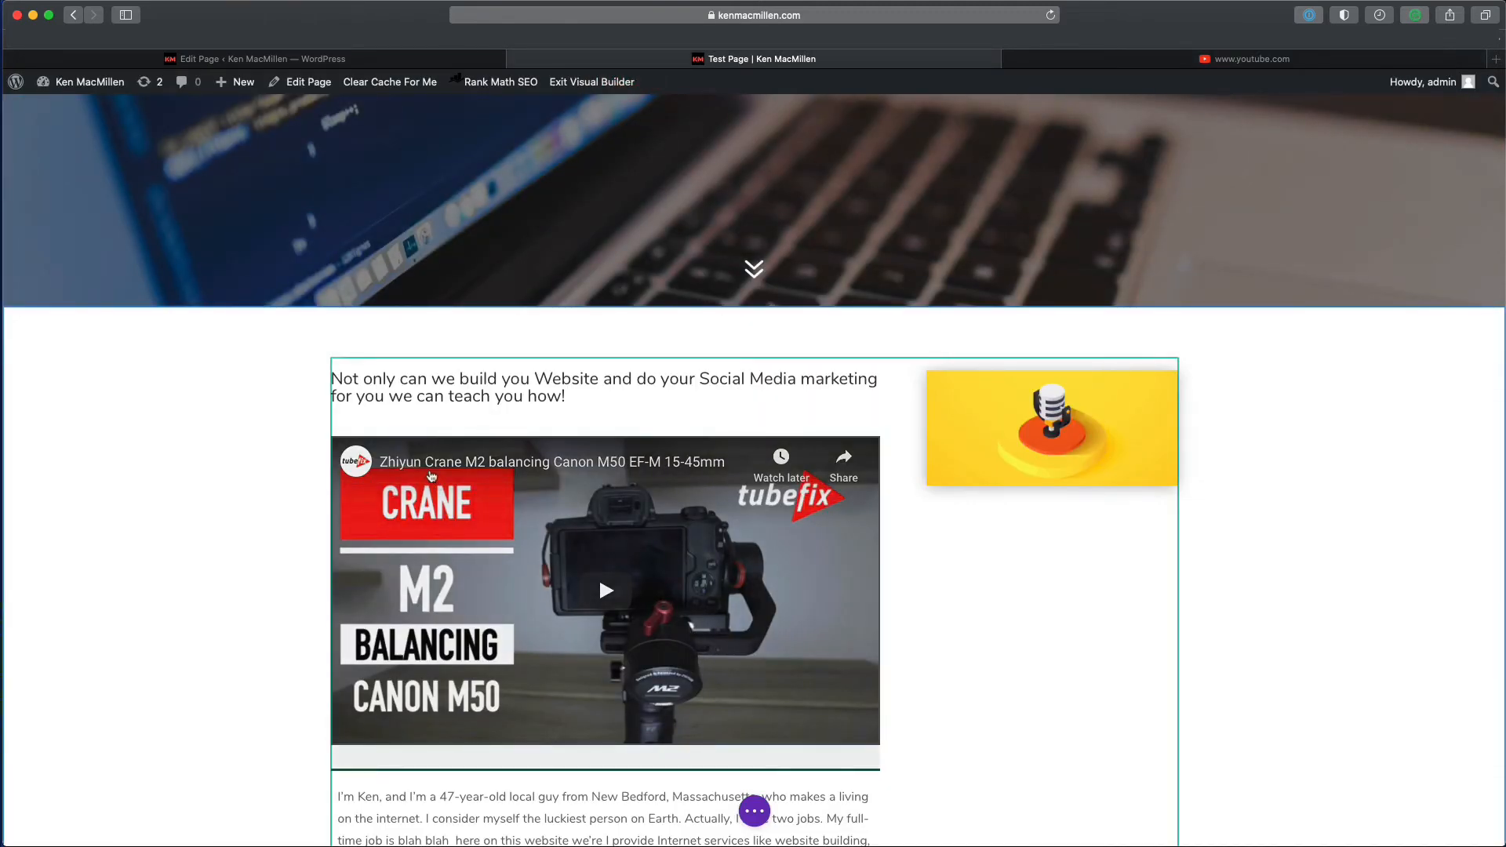
- Save the Test Page from the page-settings bar
scroll(785, 471, "down", 1)
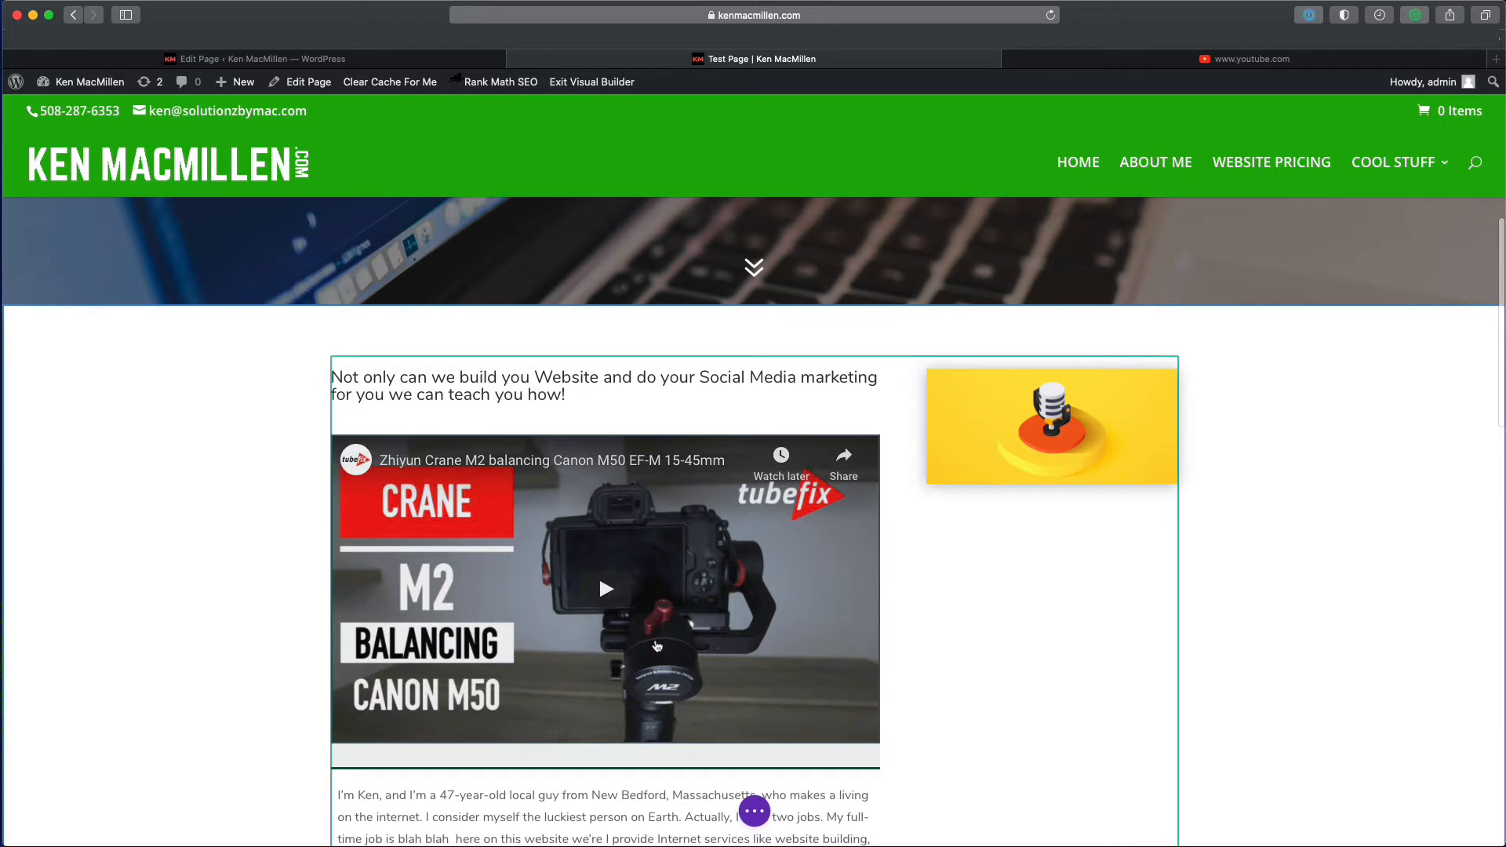
left_click(754, 812)
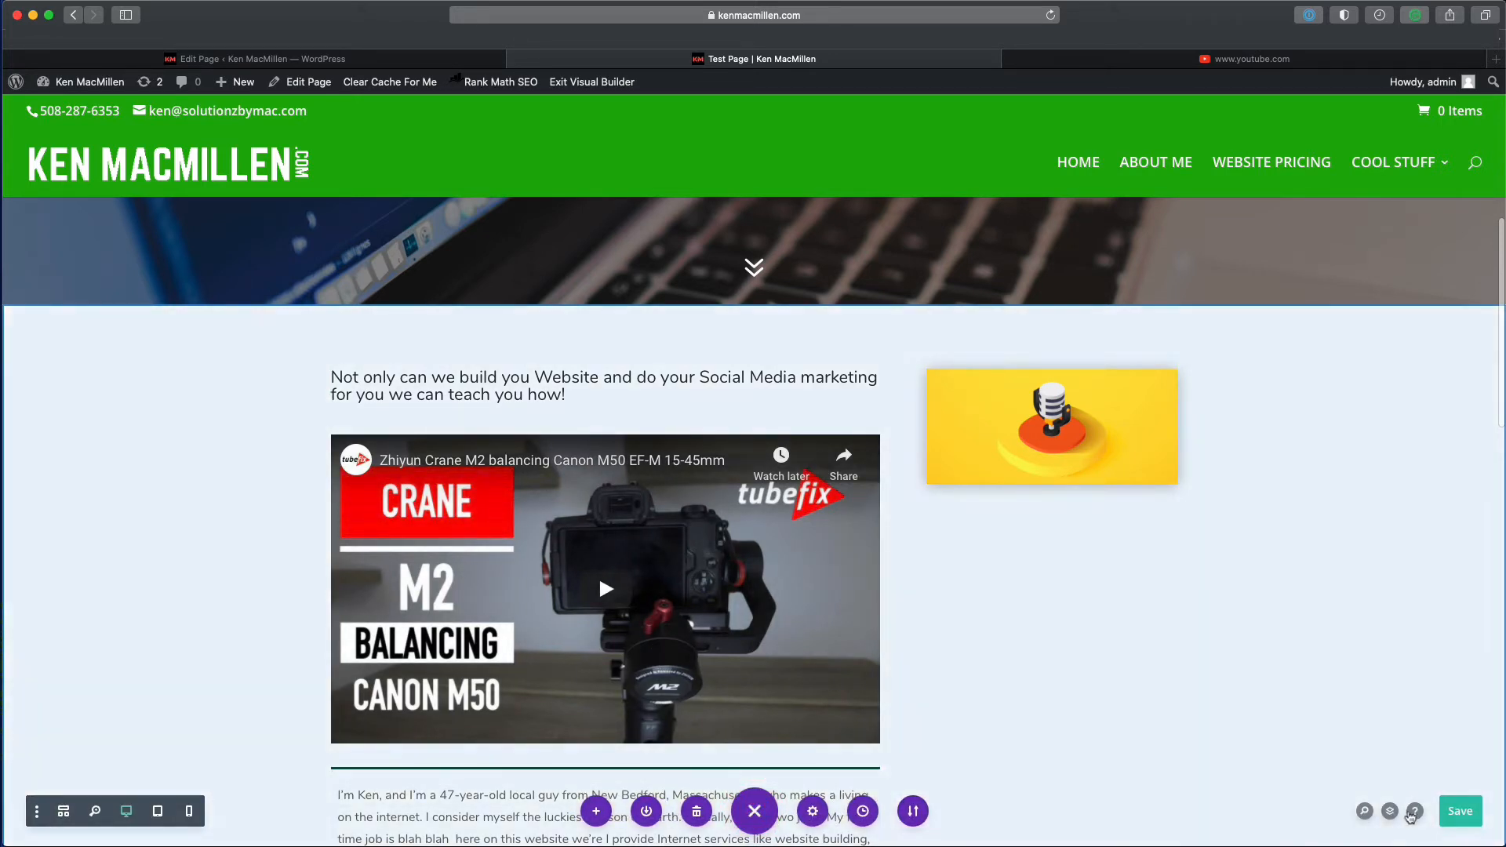
left_click(1452, 813)
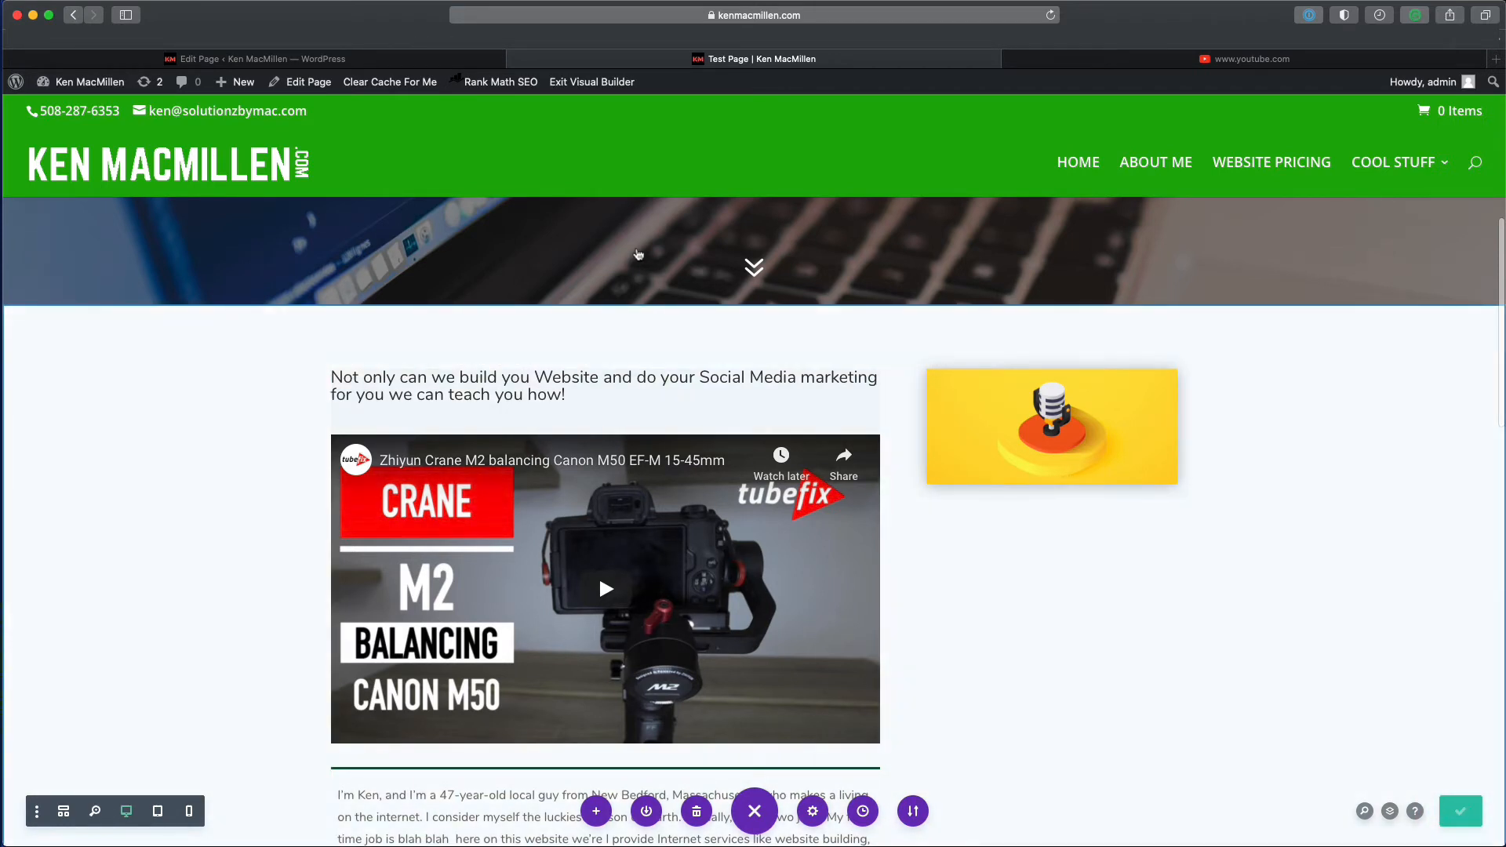
- Exit the Visual Builder and play the embedded Zhiyun Crane M2 video on the live page
left_click(596, 88)
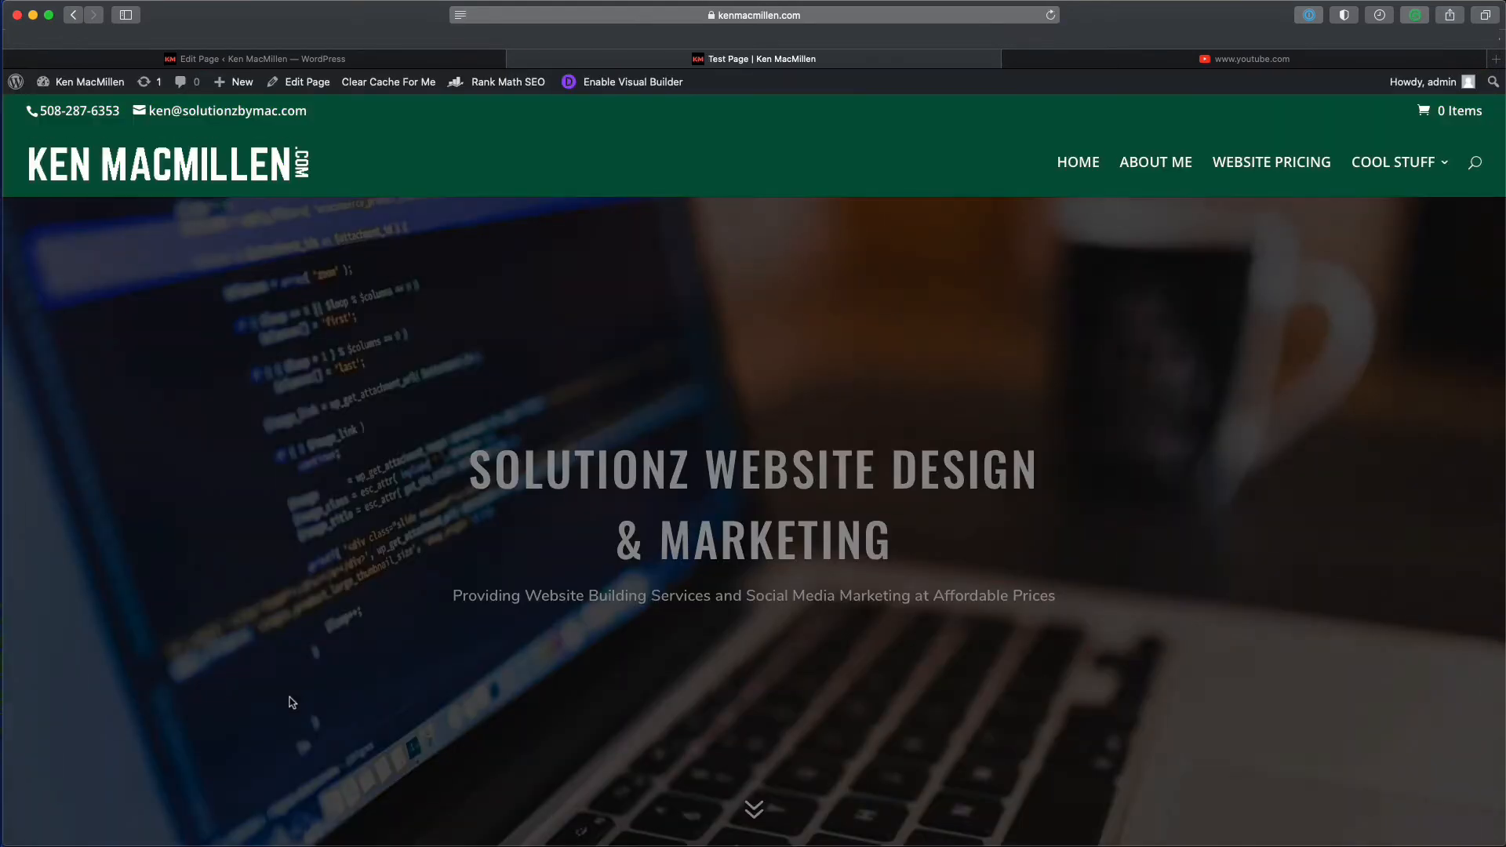
scroll(600, 728, "down", 6)
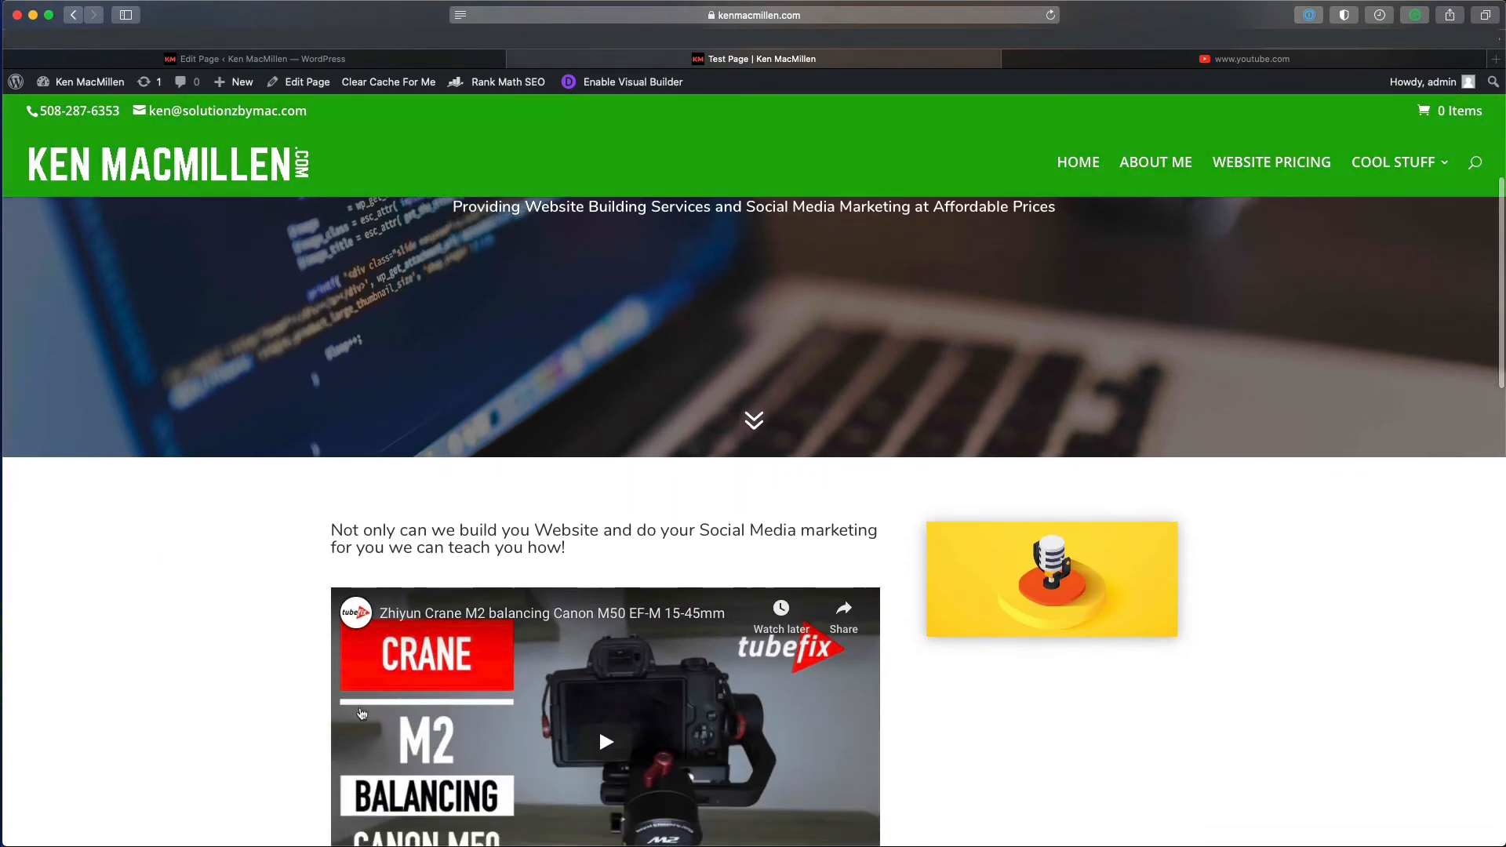
left_click(604, 510)
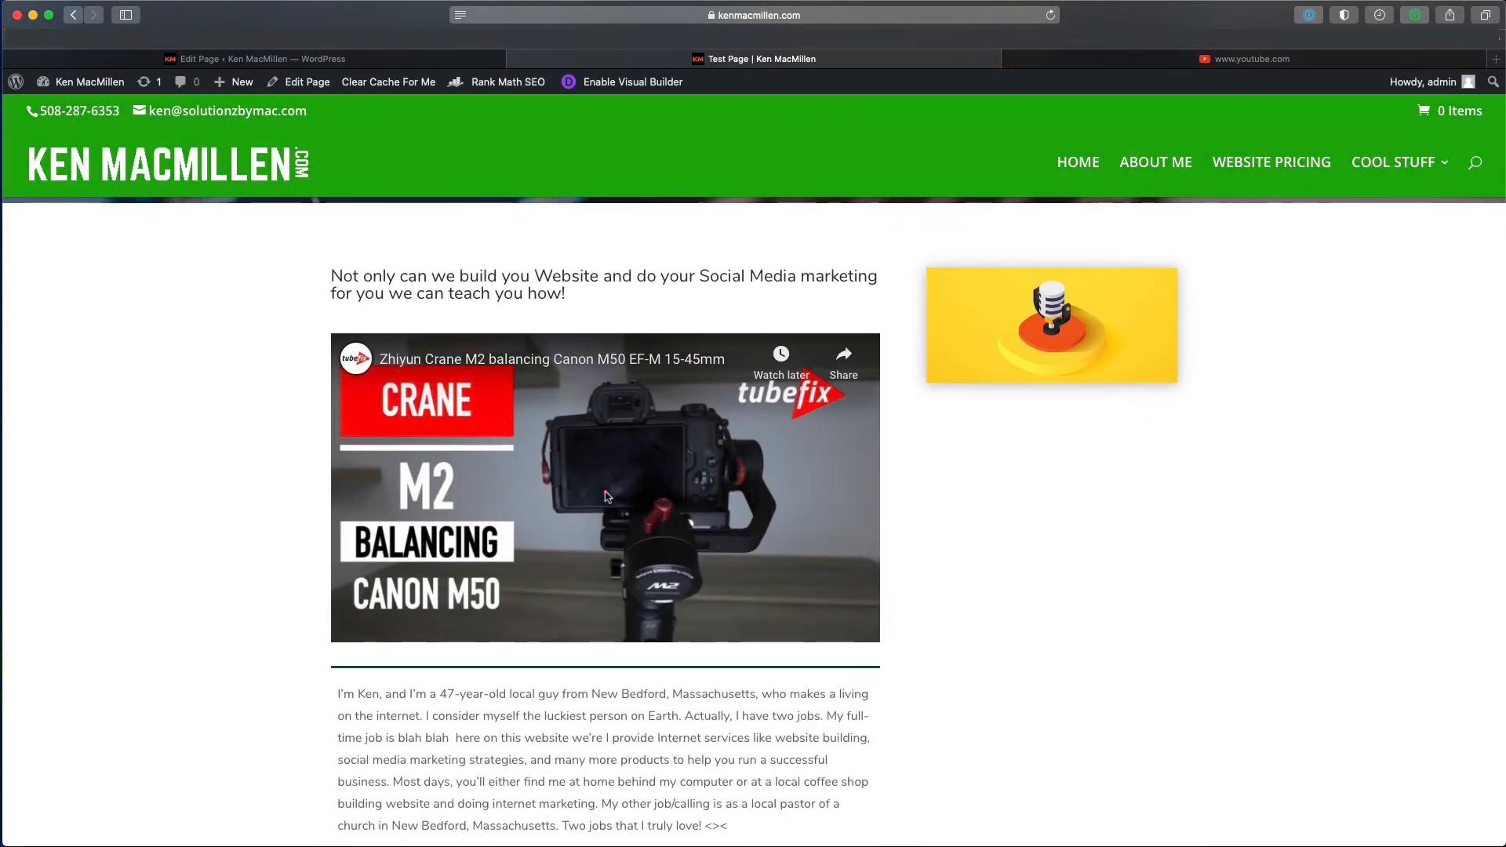